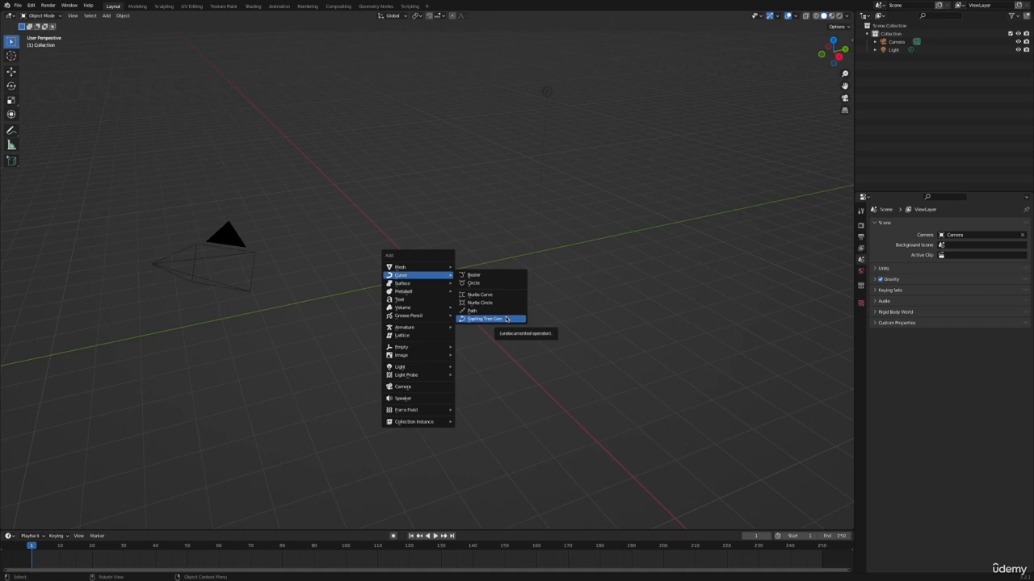
- Add a tree at the origin with Sapling Tree Gen and delete it
left_click(507, 319)
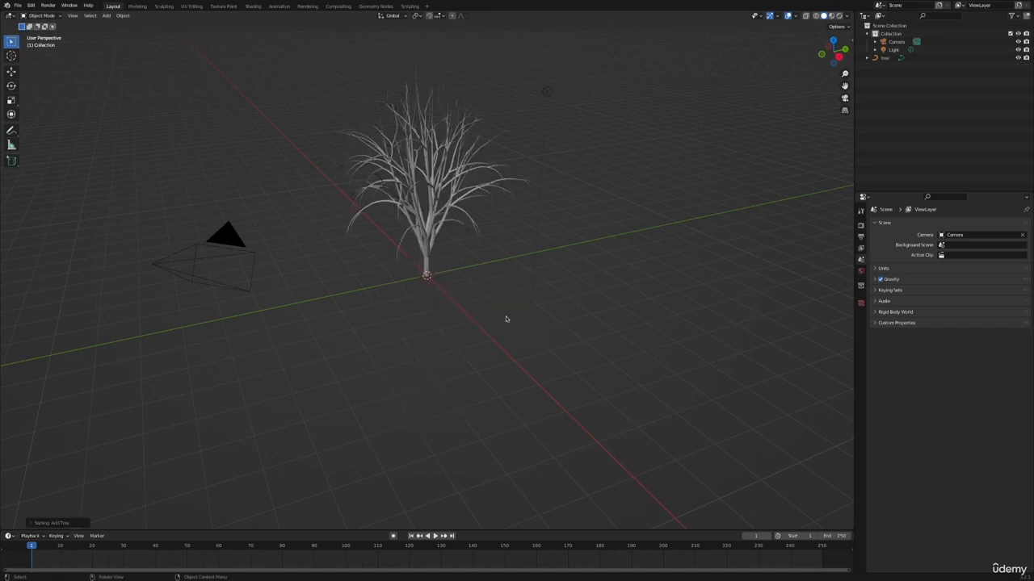
key("x")
left_click(428, 245)
- Add a Bézier curve and show it in top view for point editing
key("shift+a")
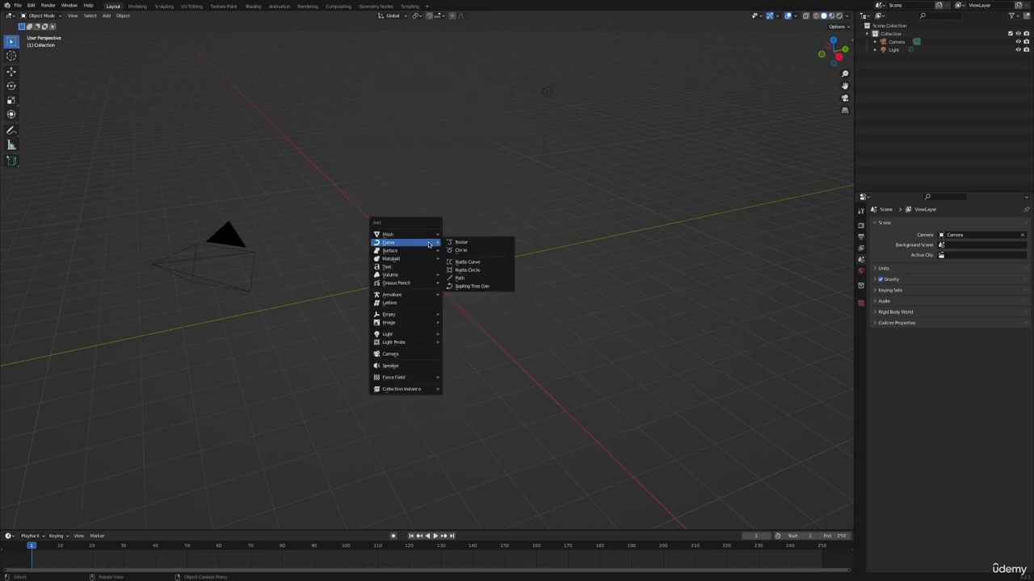
left_click(470, 244)
middle_click_drag(469, 244, 456, 277)
scroll(456, 277, "down", 3)
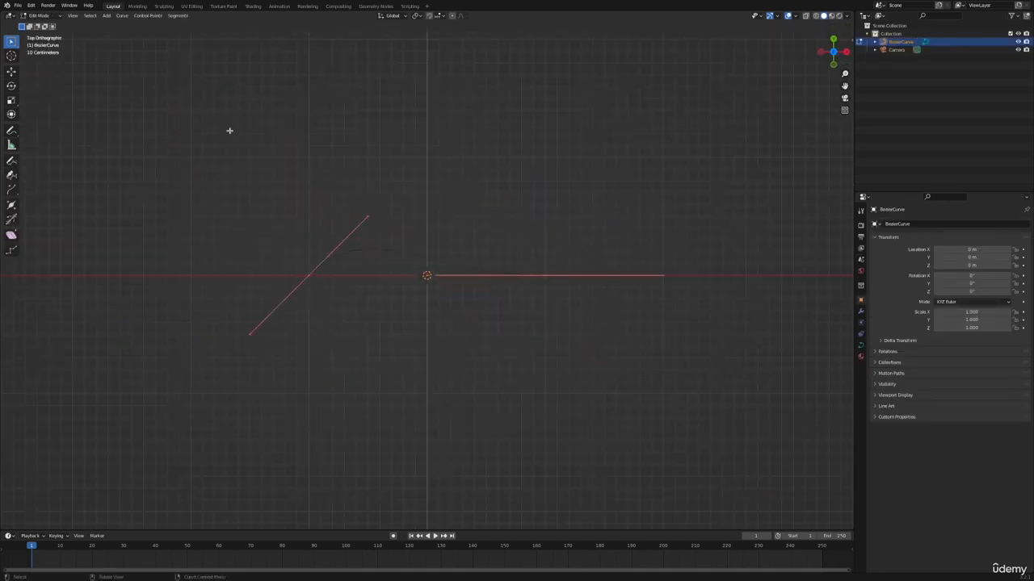
scroll(229, 131, "up", 4)
scroll(229, 130, "down", 2)
- Scale the handles of the curve's left control point and rotate them to slope down toward the origin
left_click_drag(217, 133, 330, 300)
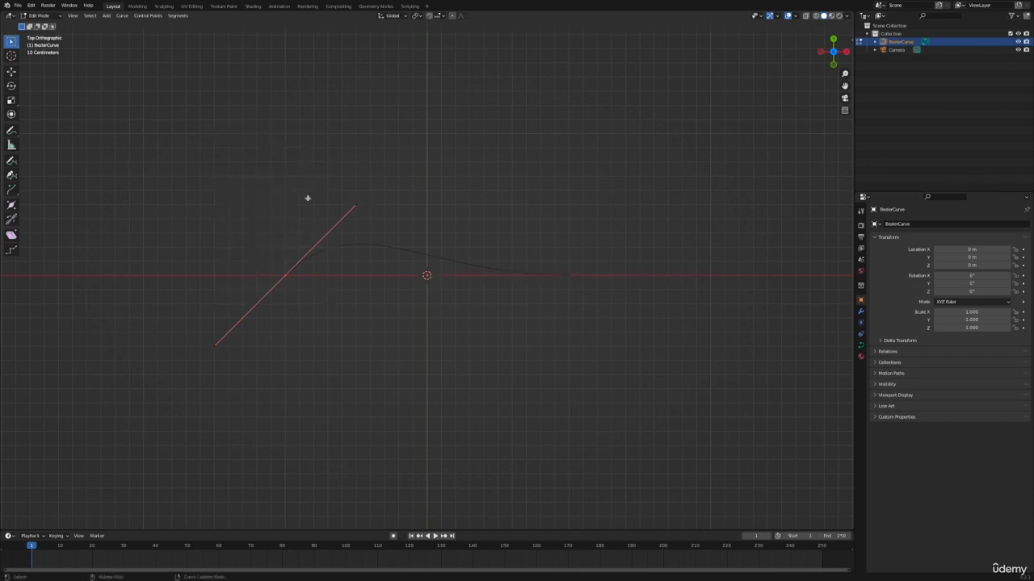
key("g")
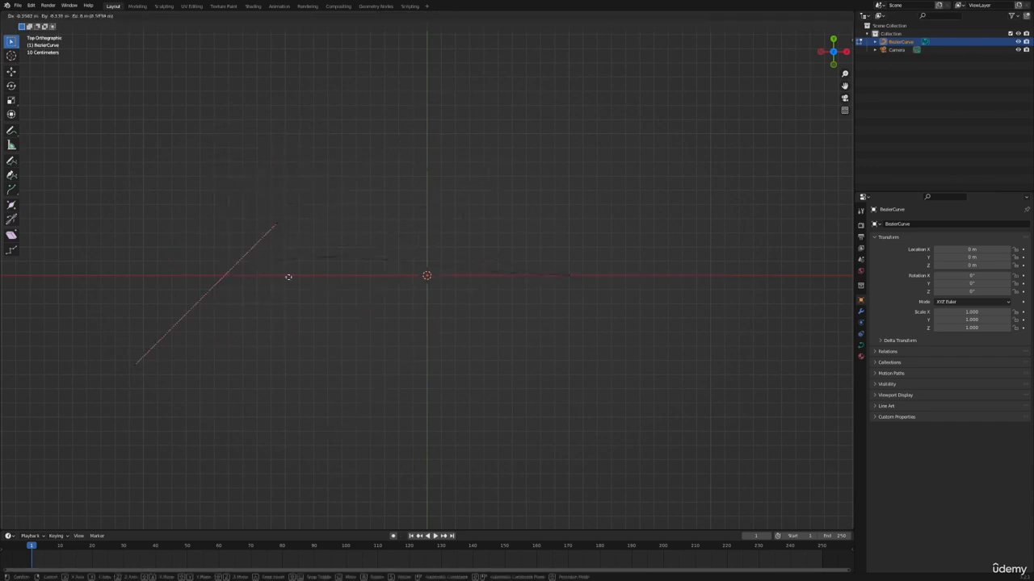
right_click(386, 229)
key("s")
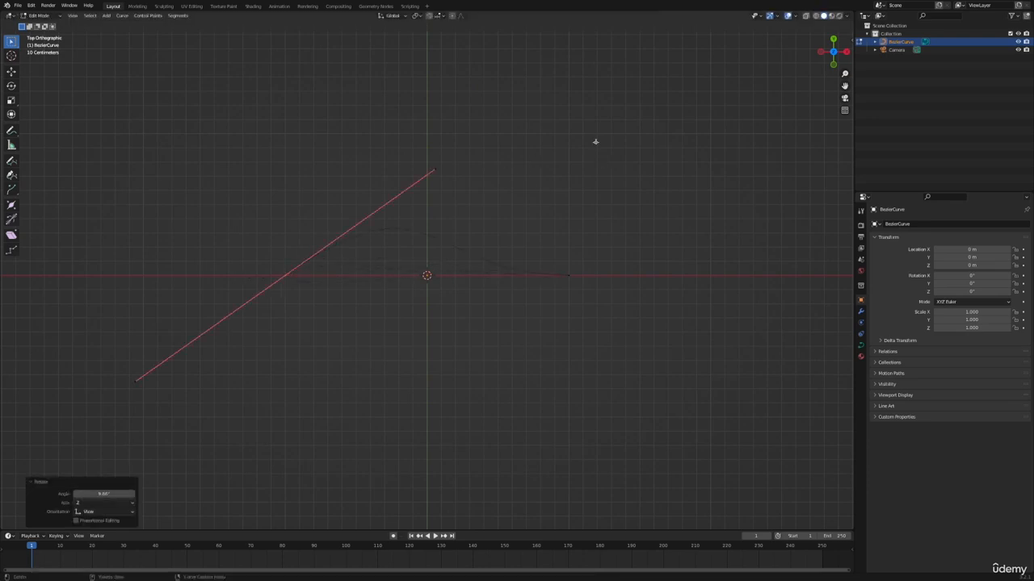
key("s")
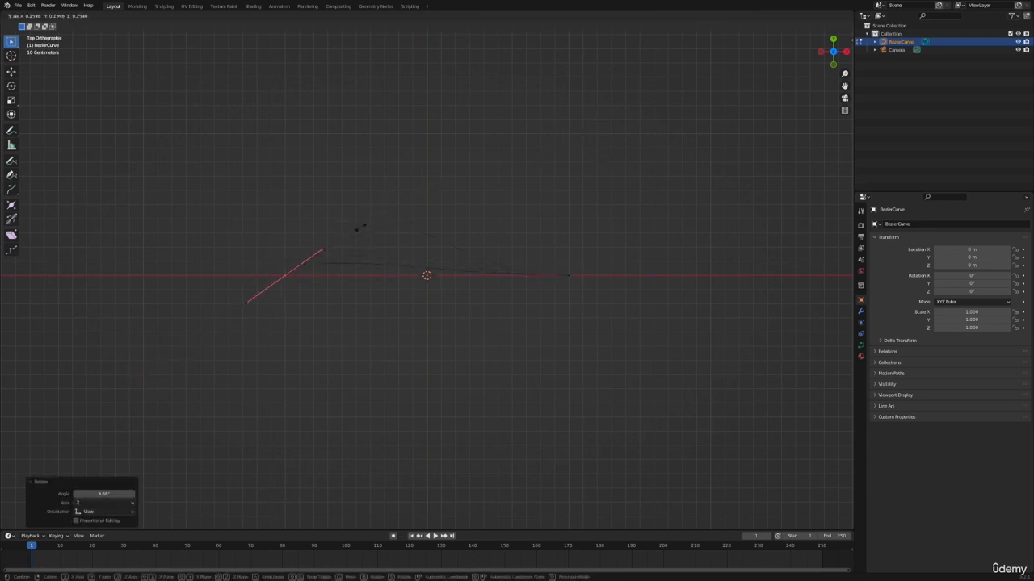
left_click(460, 203)
key("r")
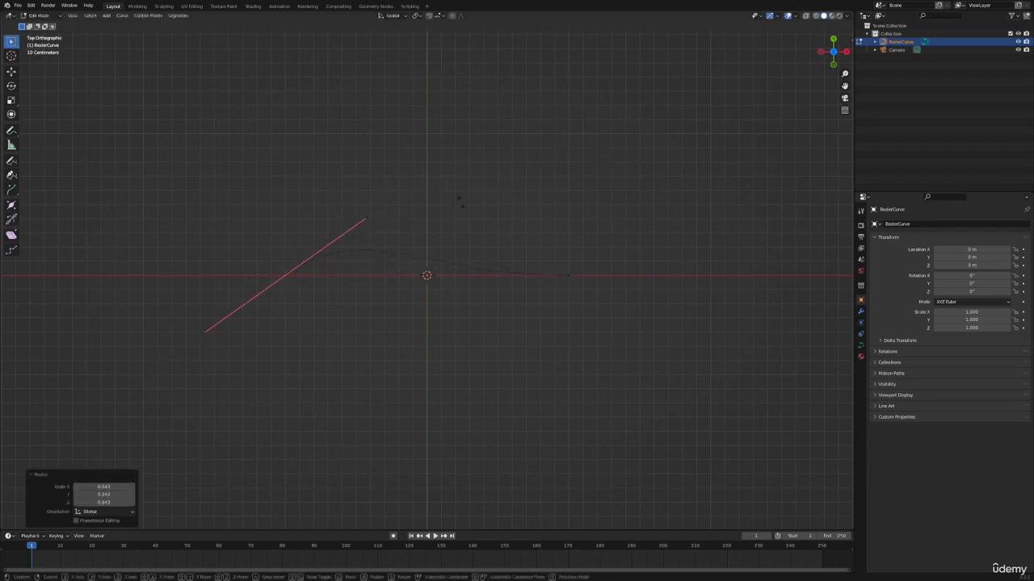
left_click(359, 319)
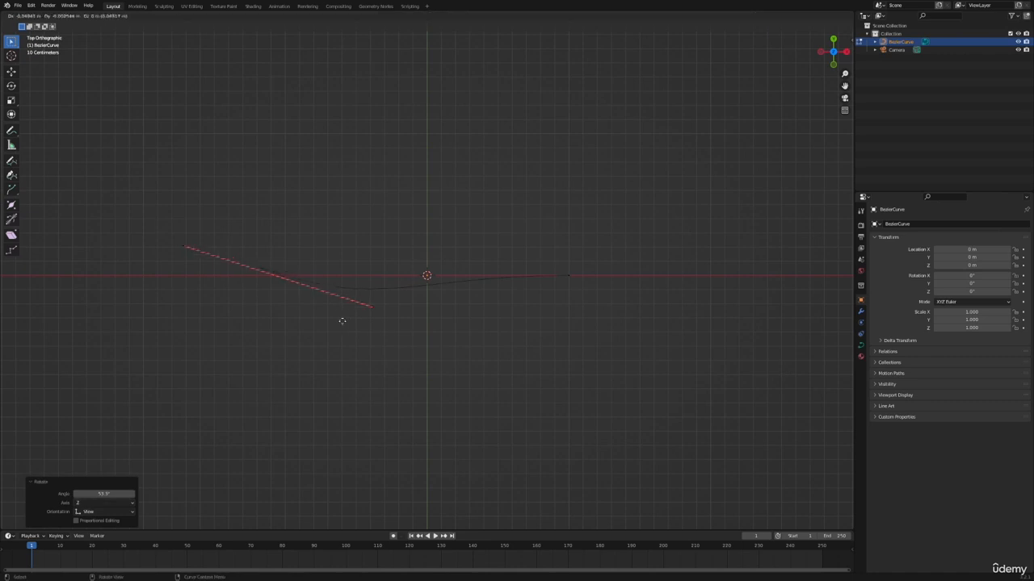
- Extrude a point from the left end by about -0.73 m in X and 0.65 m in Y, turning its handles upright at scale 0.48
key("e")
left_click(408, 190)
key("r")
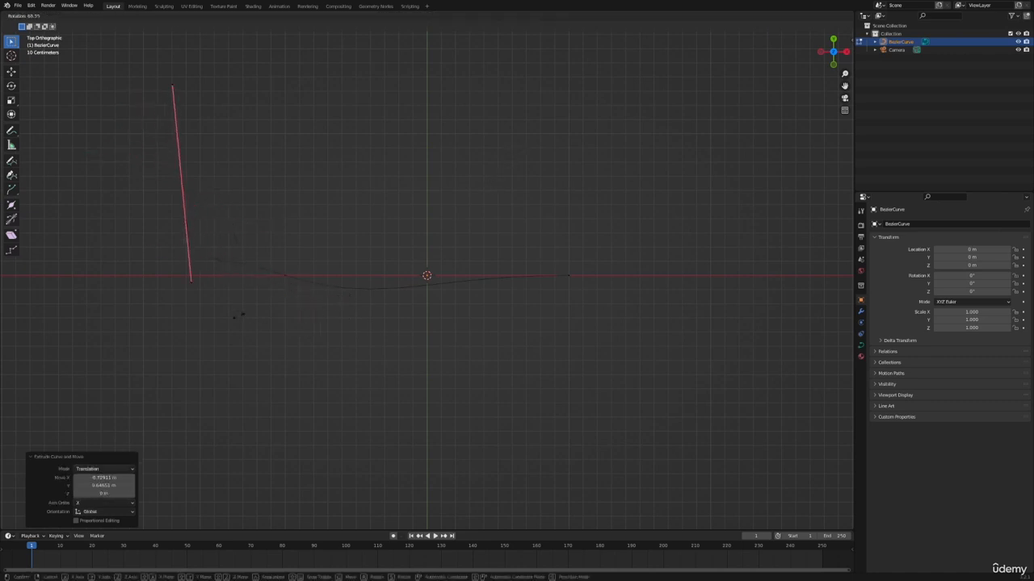
left_click(230, 298)
key("s")
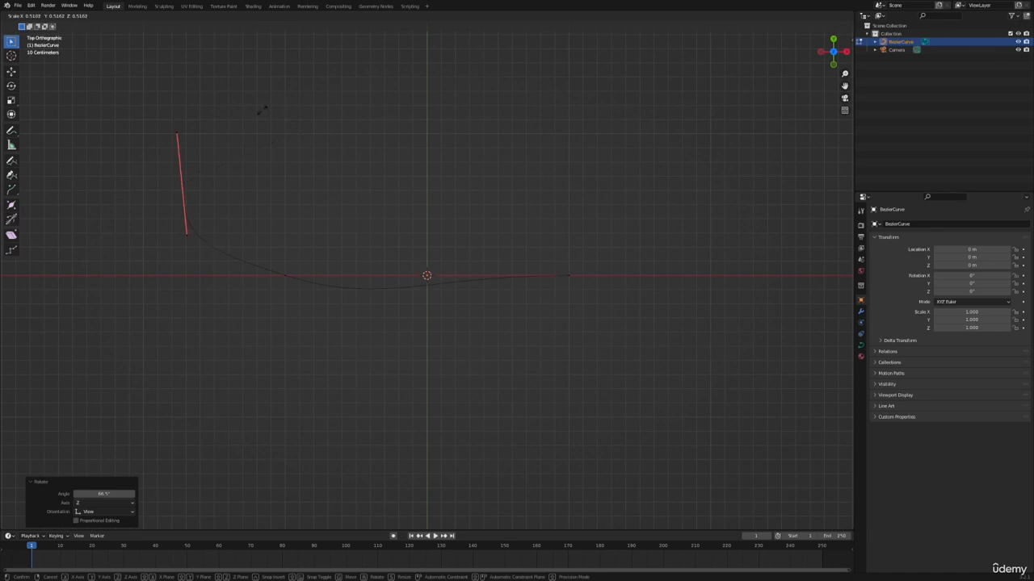
left_click(269, 121)
- Extrude another point by about 1.17 m in X and 0.54 m in Y, and subdivide the new segment once
key("e")
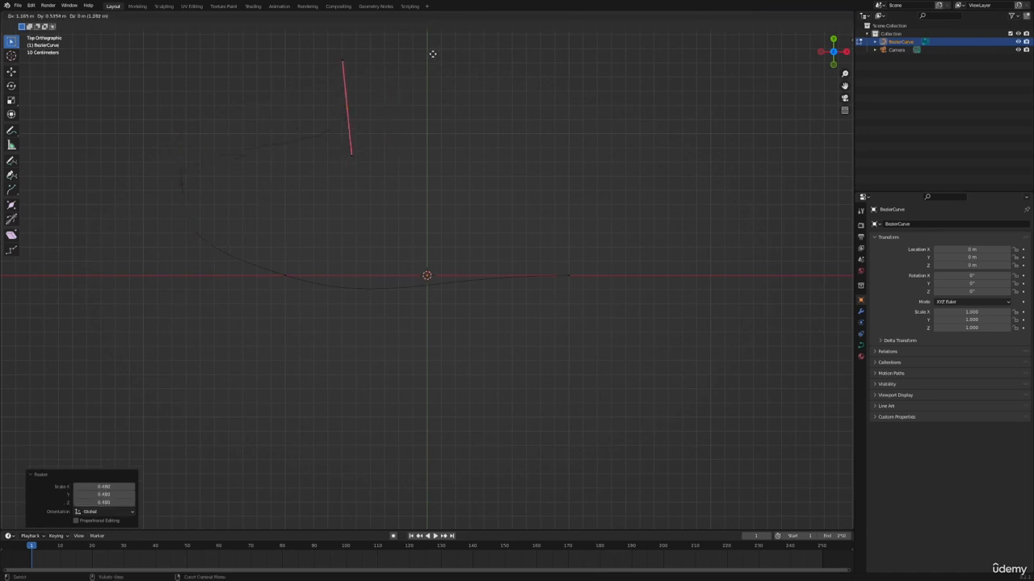
left_click(432, 53)
left_click_drag(148, 143, 245, 186, "shift")
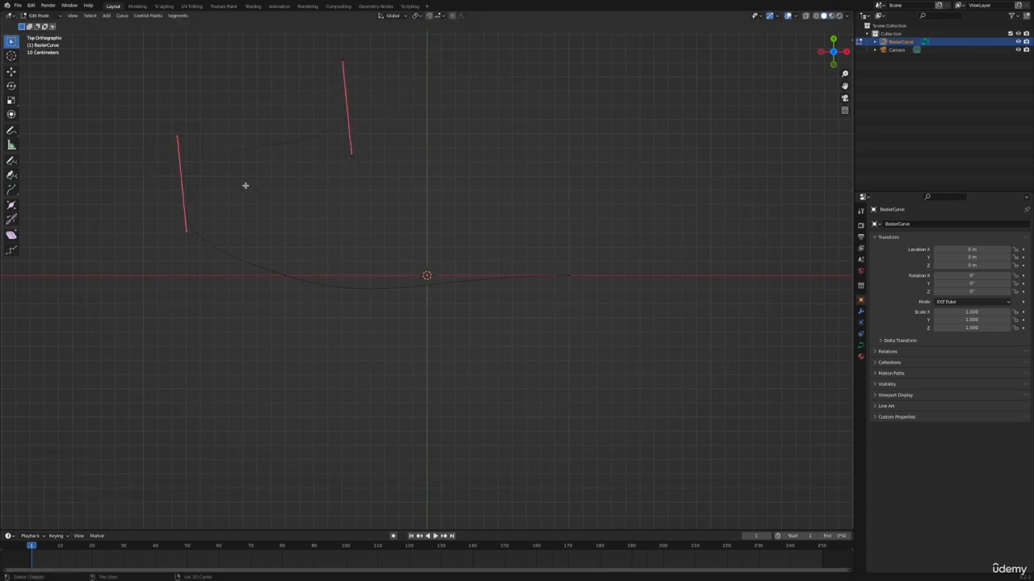
right_click(250, 147)
left_click(250, 145)
- Subdivide the same segment several more times and undo the extra subdivisions
right_click(250, 147)
left_click(249, 147)
right_click(249, 147)
left_click(250, 147)
right_click(249, 147)
left_click(250, 148)
right_click(250, 148)
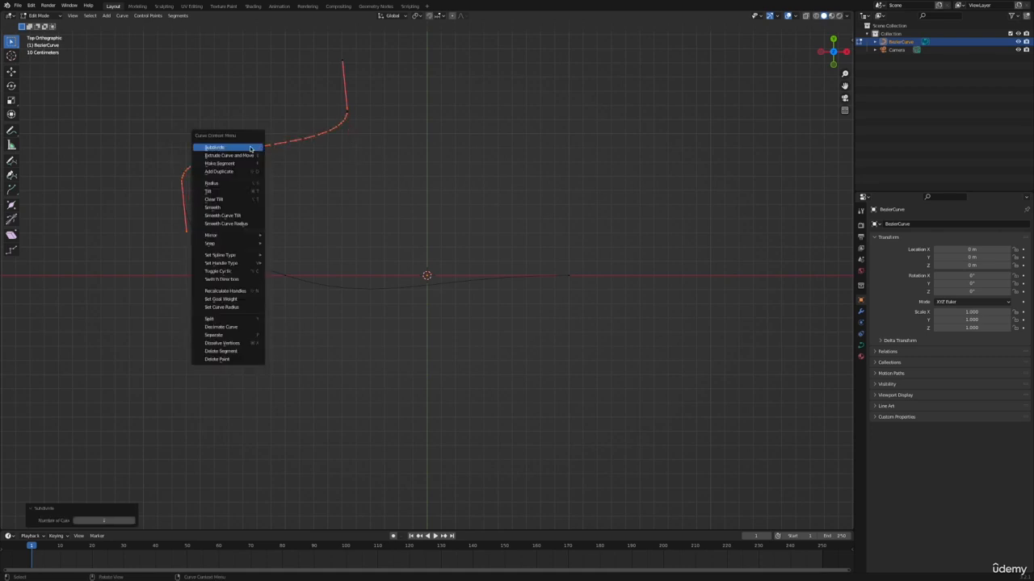
key("Escape")
key("ctrl+z")
key("ctrl+z")
key("ctrl+z")
key("ctrl+z")
key("ctrl+z")
scroll(565, 281, "down", 1)
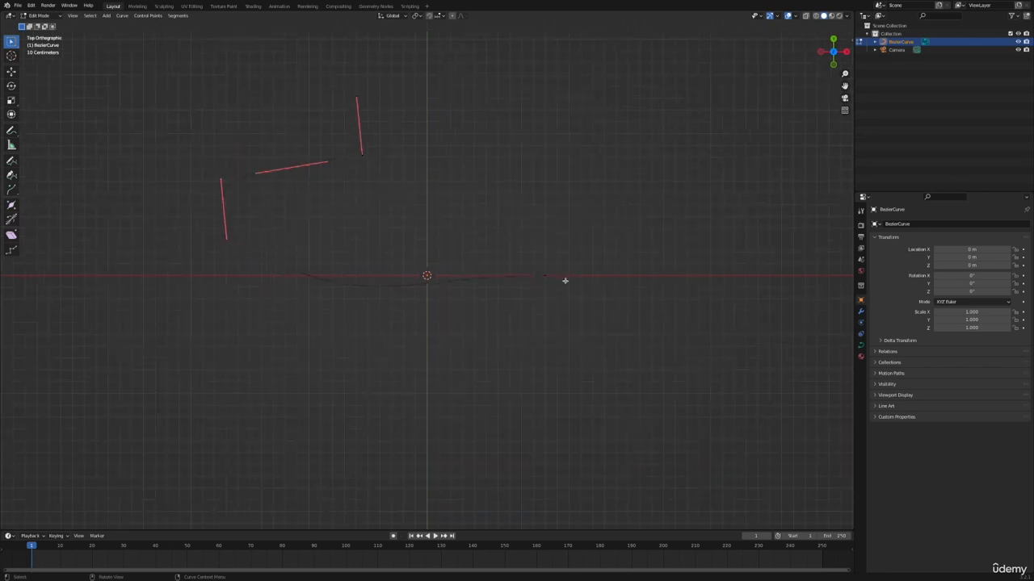
- Place a chain of seven curve points with the Curve Pen, running rightward beyond the existing curve's upper end
left_click(12, 176)
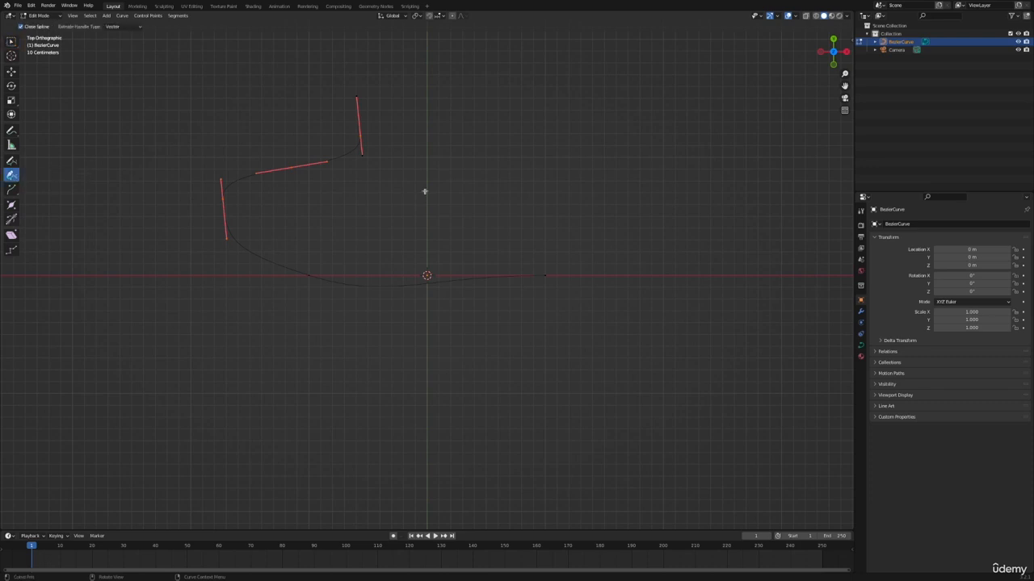
mouse_move(403, 136)
left_mouse_down()
mouse_move(475, 116)
mouse_move(416, 137)
left_mouse_up()
left_click(451, 138)
left_click(516, 150)
left_click(545, 177)
left_click(559, 219)
left_click(643, 232)
left_click(691, 202)
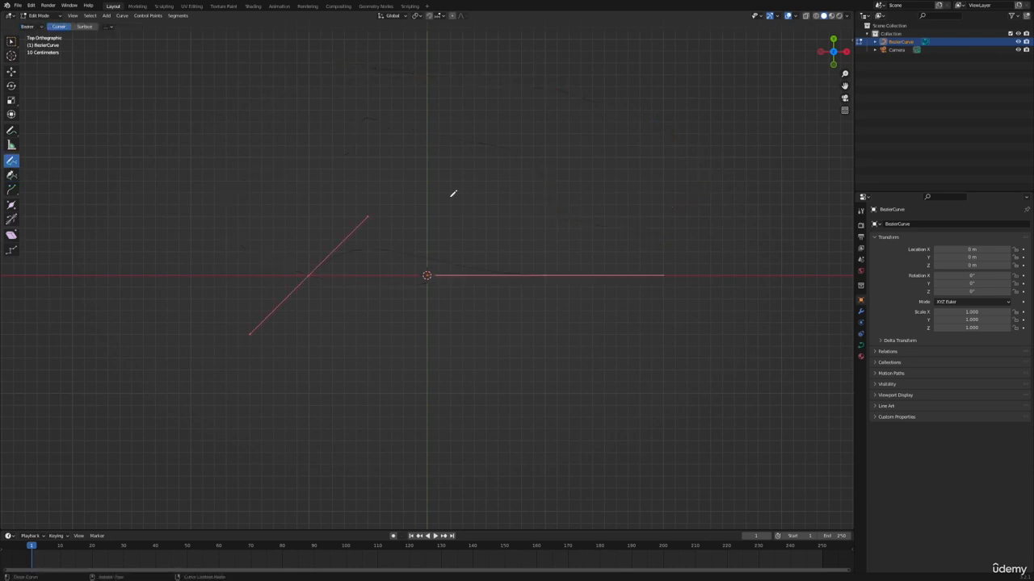
- Write "HALLO" freehand above the Bézier curve with the Draw tool and add a wavy vertical stroke to its right
key("shift+space")
left_click(451, 196)
left_click_drag(186, 91, 191, 145)
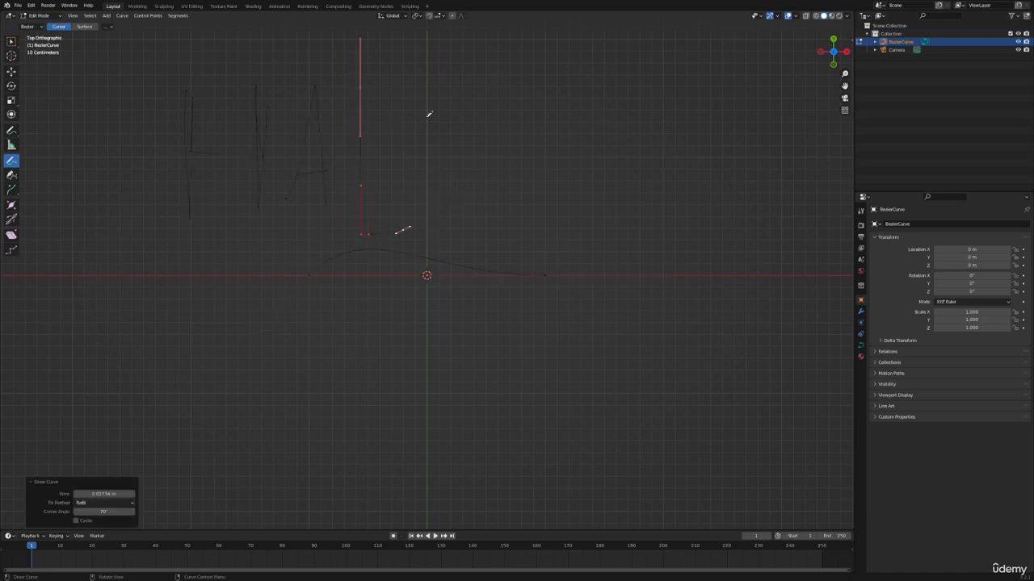
left_click_drag(429, 113, 488, 220)
mouse_move(561, 125)
left_mouse_down()
mouse_move(504, 123)
mouse_move(590, 129)
mouse_move(557, 115)
left_mouse_up()
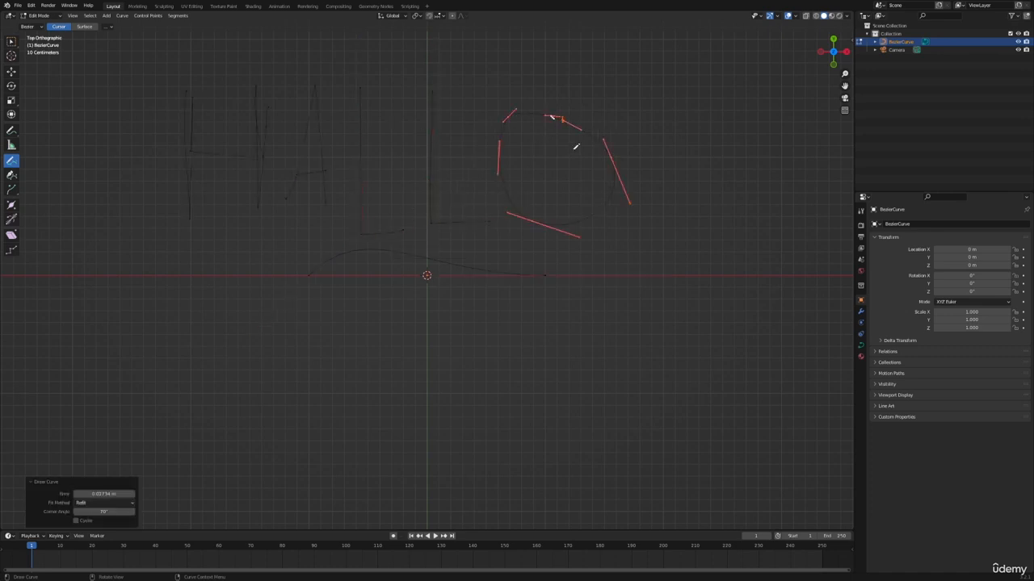
left_click_drag(647, 288, 625, 49)
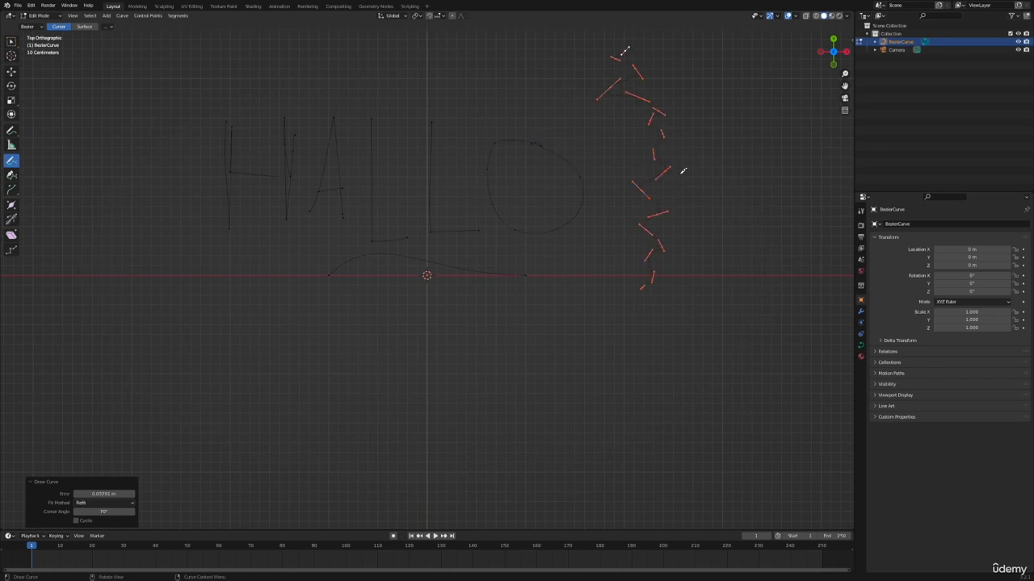
- Delete the Bézier curve with its drawn strokes and add a NURBS path in its place
key("Tab")
key("Delete")
key("shift+a")
mouse_move(287, 187)
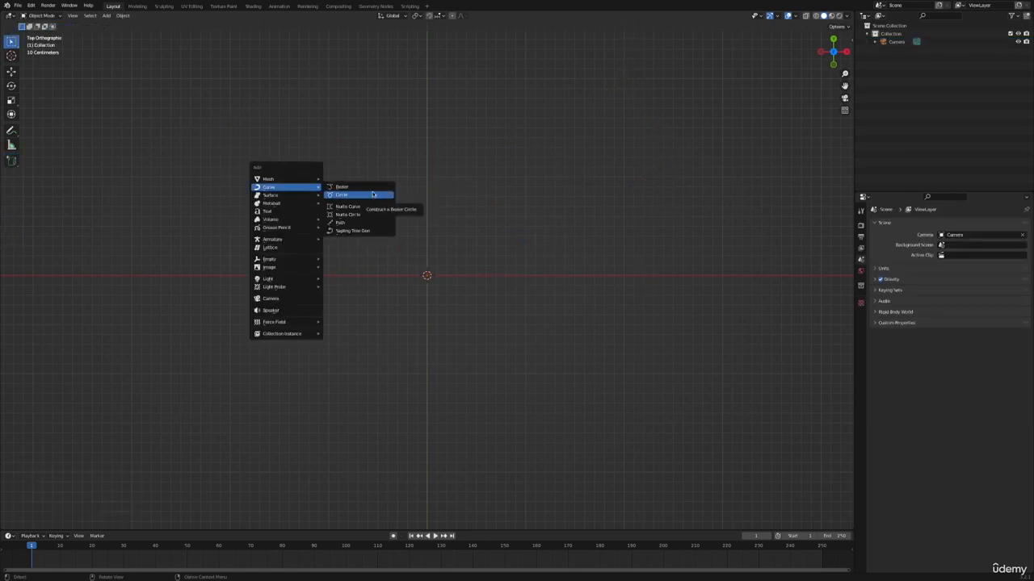
left_click(367, 223)
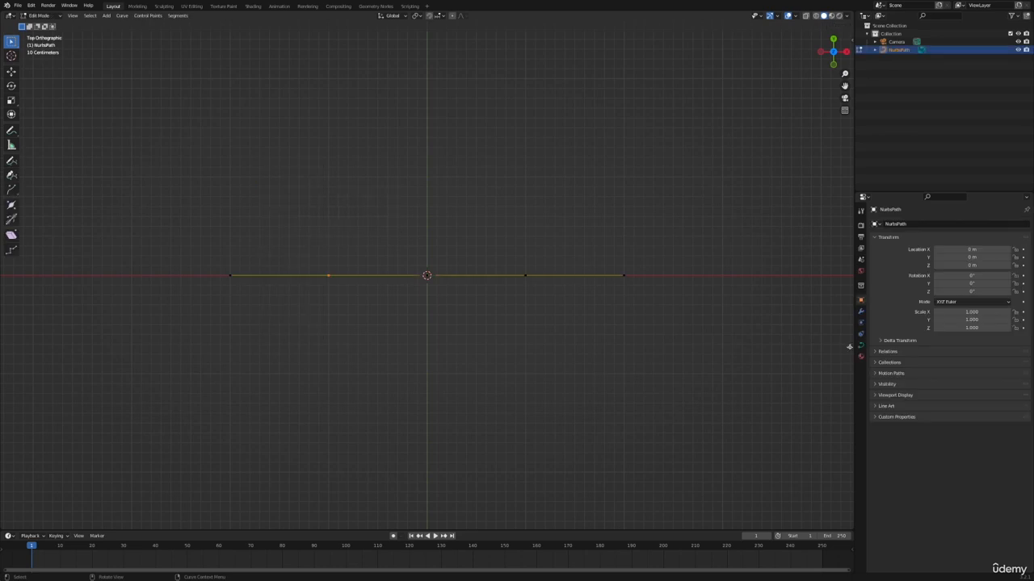
- Give the path a round tube profile with a bevel depth of 0.1 m
left_click(859, 346)
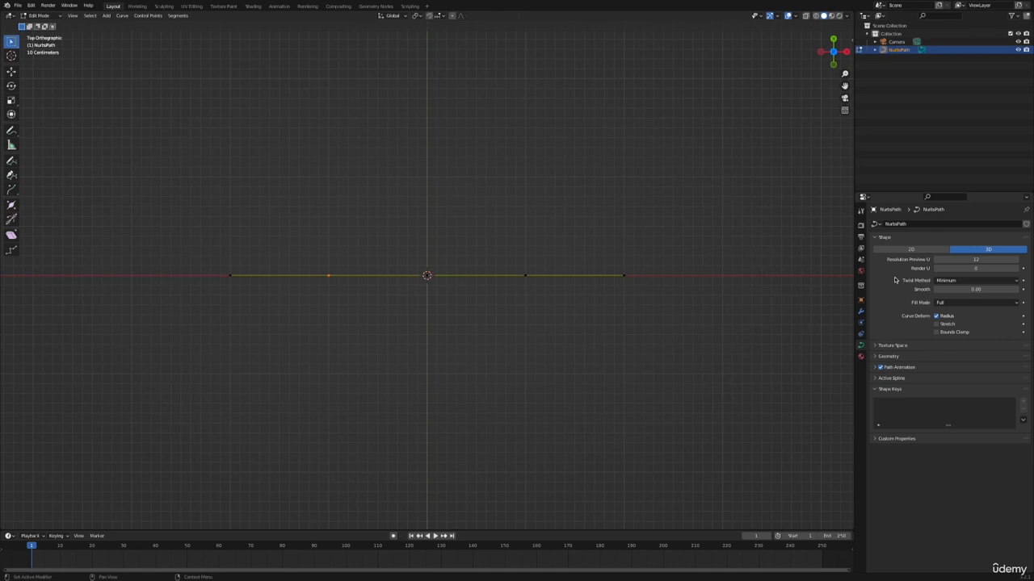
left_click(888, 357)
left_click_drag(959, 438, 1025, 438)
- Rotate the path's two left-end points by 90° to stand upright and move them about 1.07 m along X
middle_click_drag(619, 368, 557, 307)
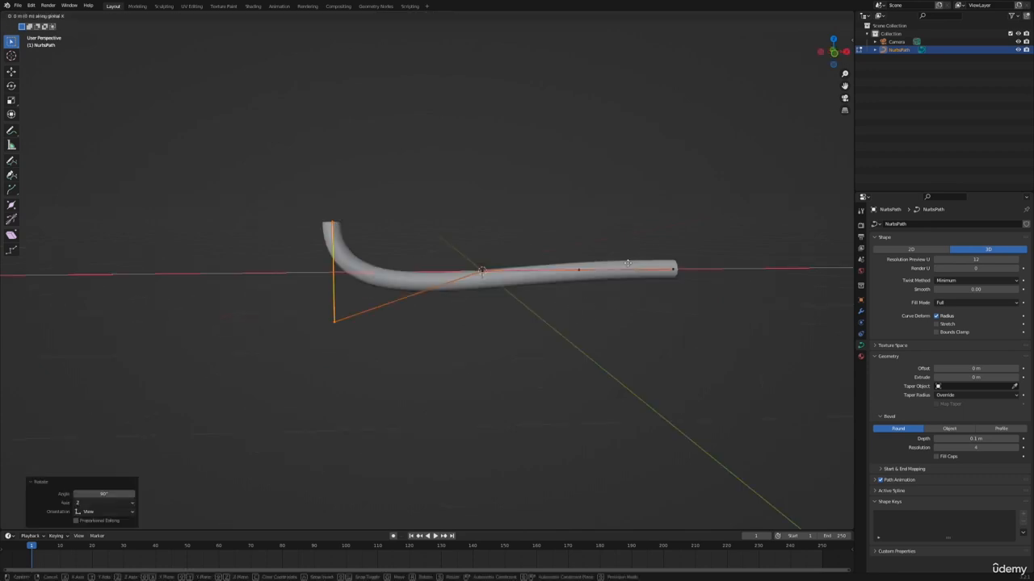
key("g")
key("x")
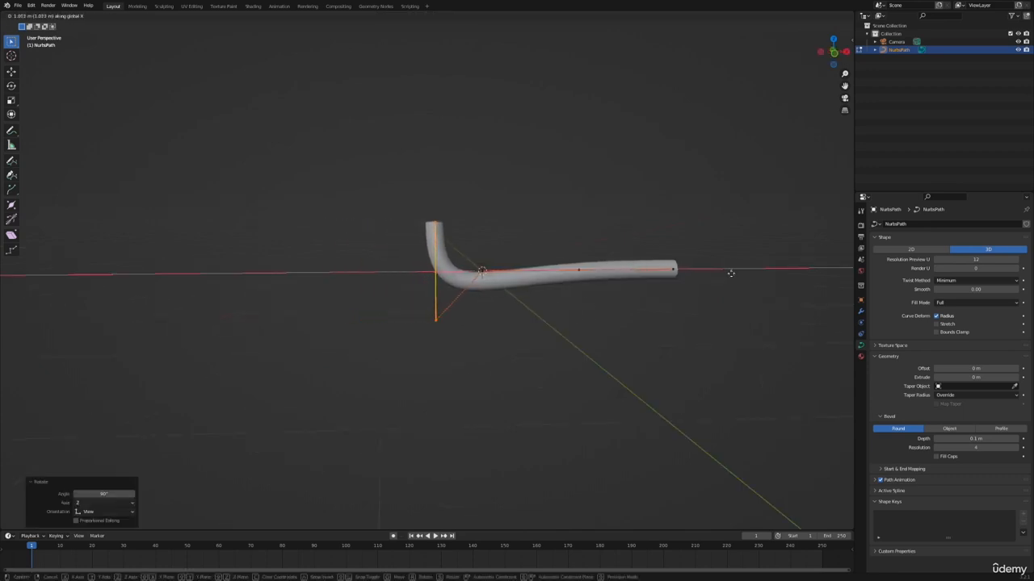
left_click(733, 273)
- Raise the lower bend point along Z to align it with the tube, and move the upper end point along Z
middle_click_drag(733, 274, 665, 264)
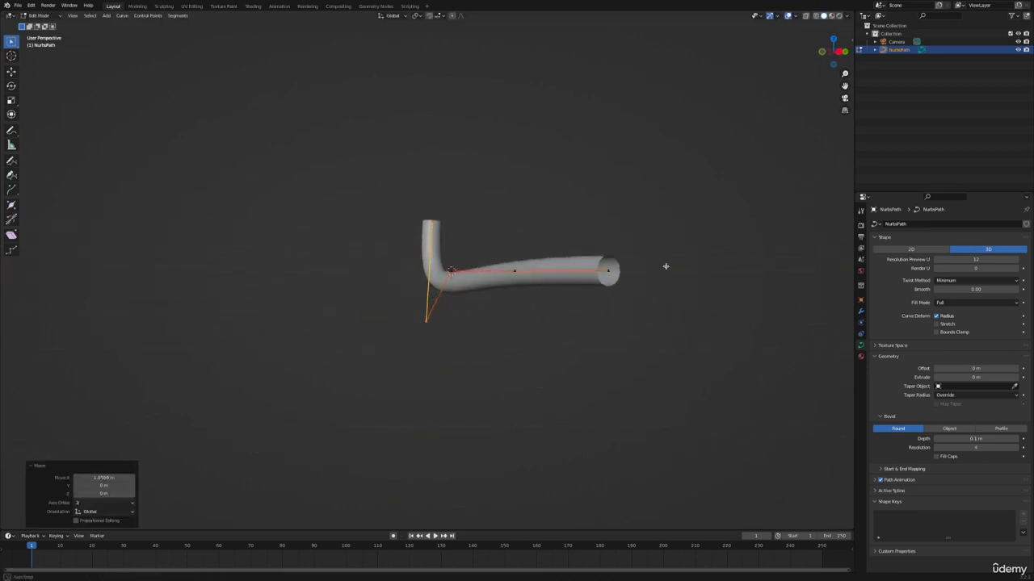
key("g")
key("z")
left_click(518, 301)
left_click_drag(389, 186, 496, 271)
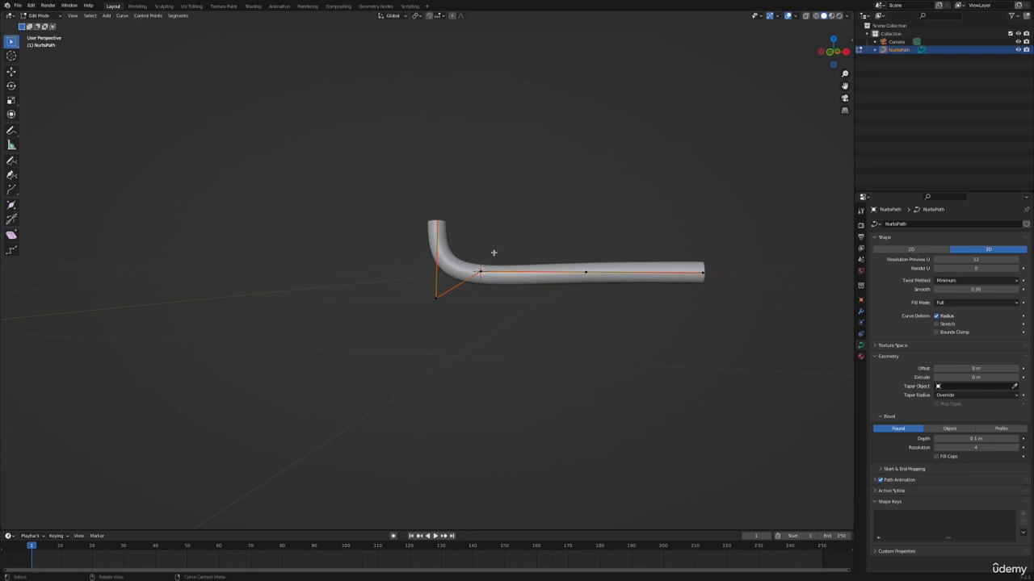
key("g")
key("z")
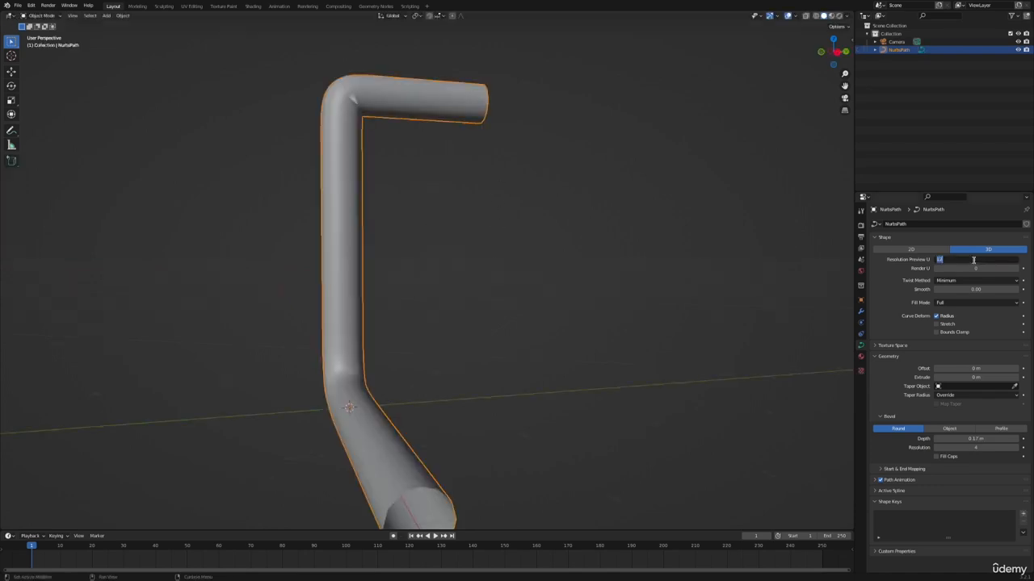
- Adjust the pipe curve's Resolution Preview U to control how smooth its bends look
key("Return")
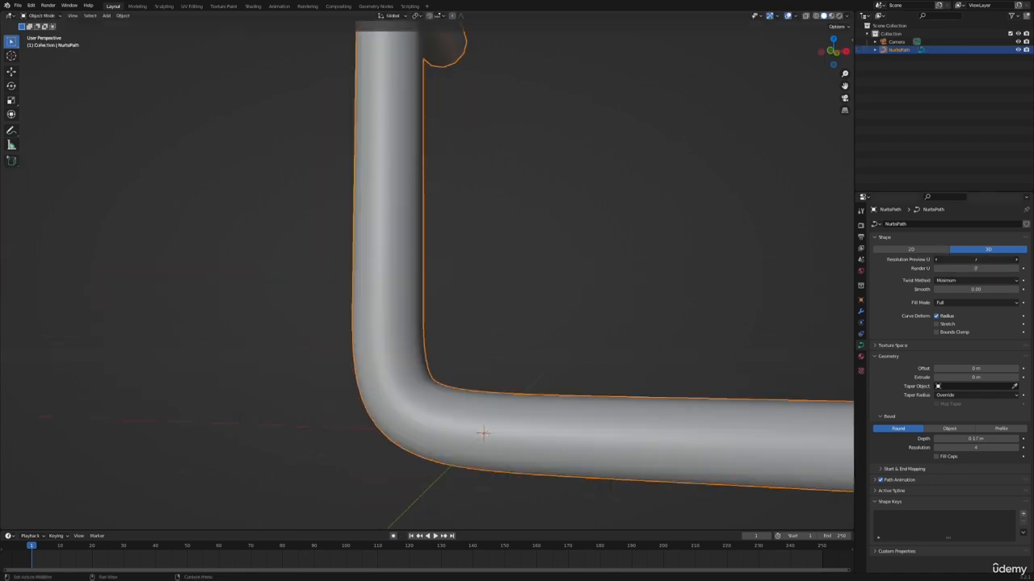
left_click_drag(976, 259, 945, 260)
key("Tab")
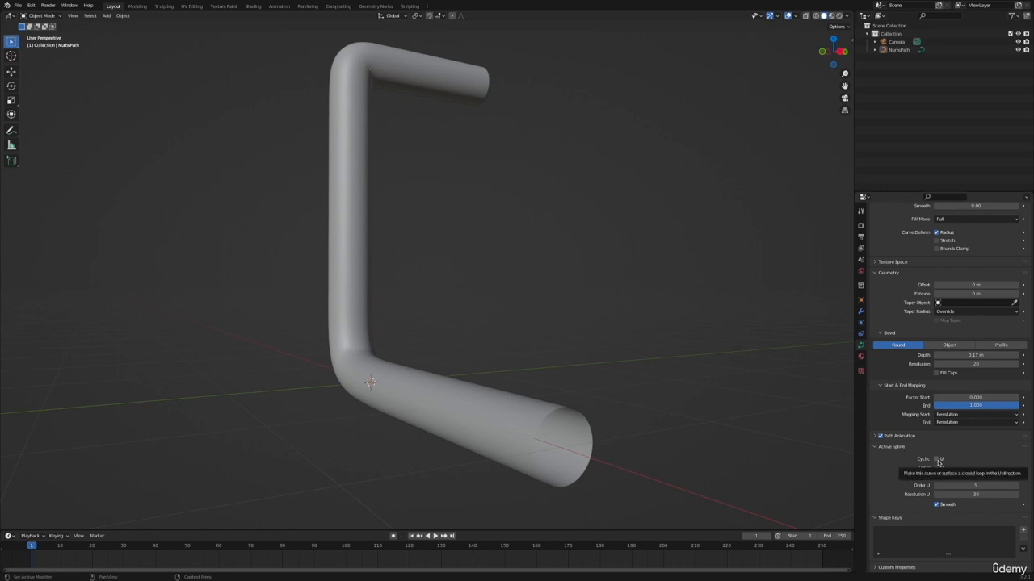
- Try closing the pipe's spline with Cyclic U, and adjust its Order U to change the bend tightness
left_click(937, 458)
middle_click_drag(639, 313, 566, 373)
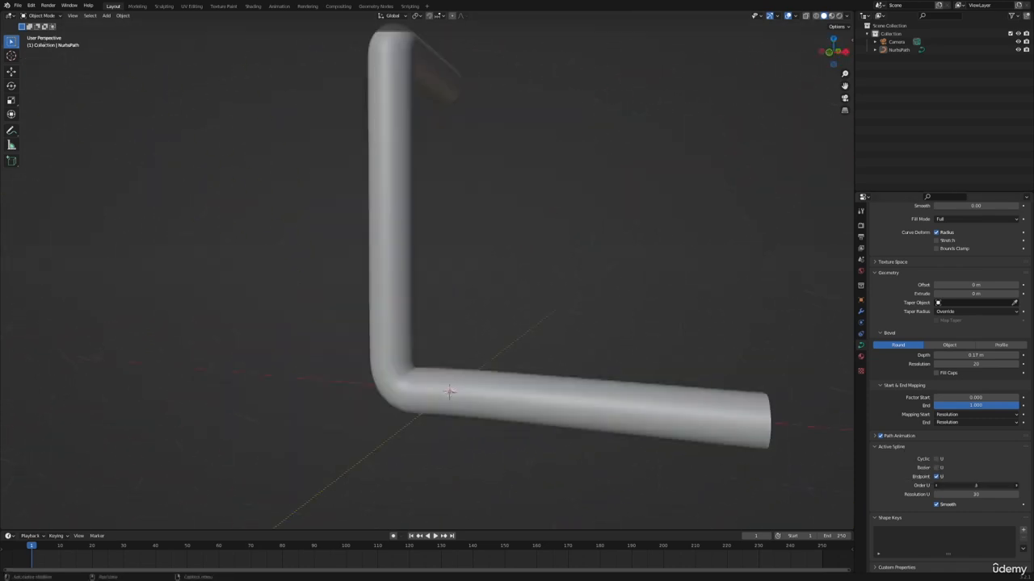
mouse_move(975, 486)
left_mouse_down()
mouse_move(953, 486)
mouse_move(976, 485)
left_mouse_up()
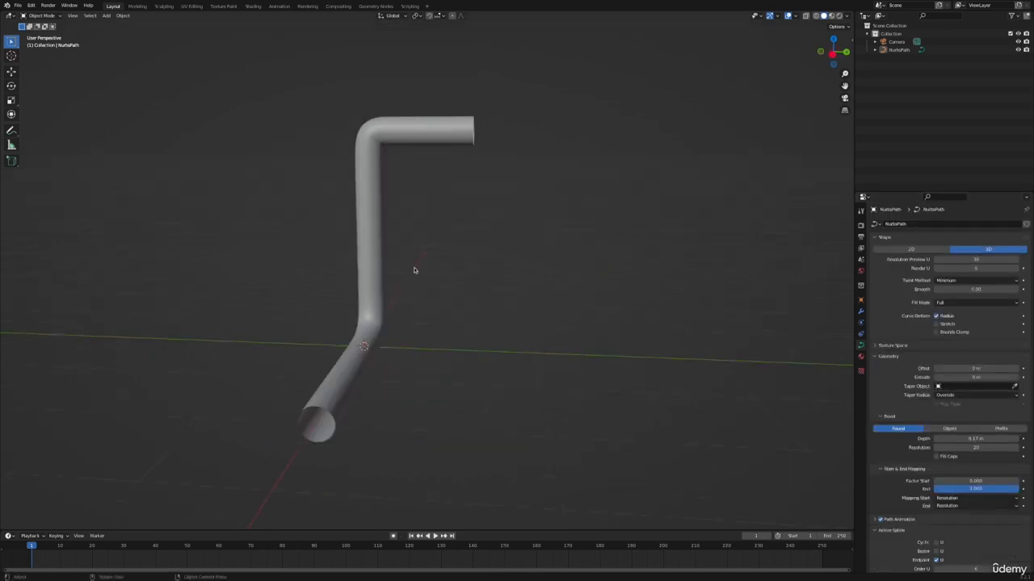
- Convert the finished pipe curve to a mesh and check its geometry in Edit Mode
key("Tab")
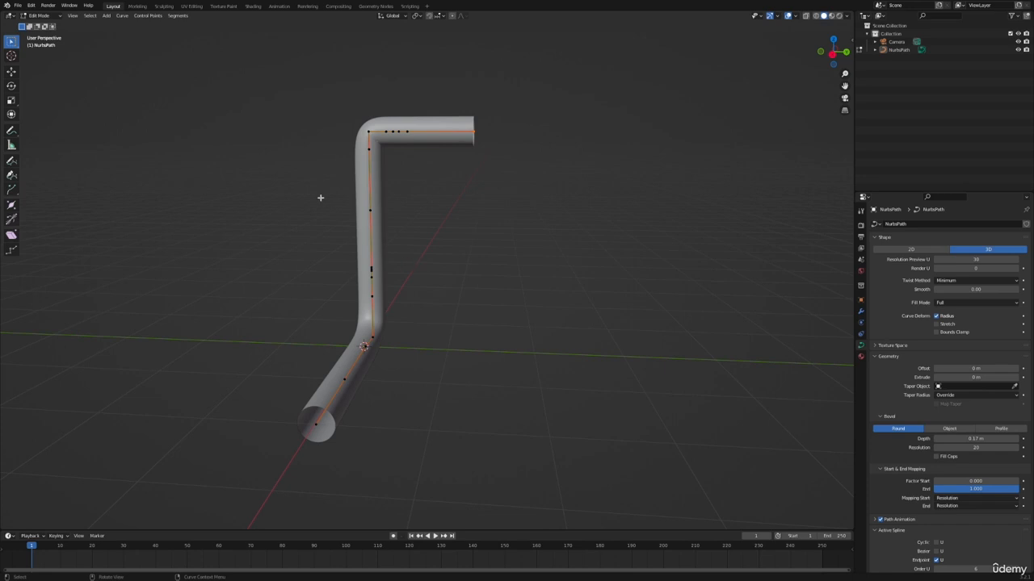
key("Tab")
left_click(362, 243)
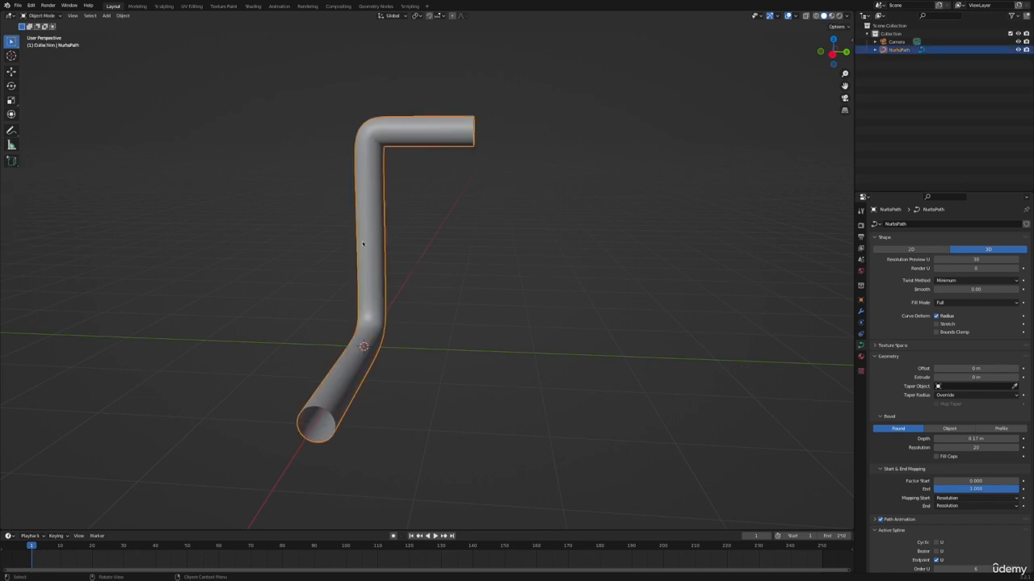
right_click(362, 243)
mouse_move(364, 282)
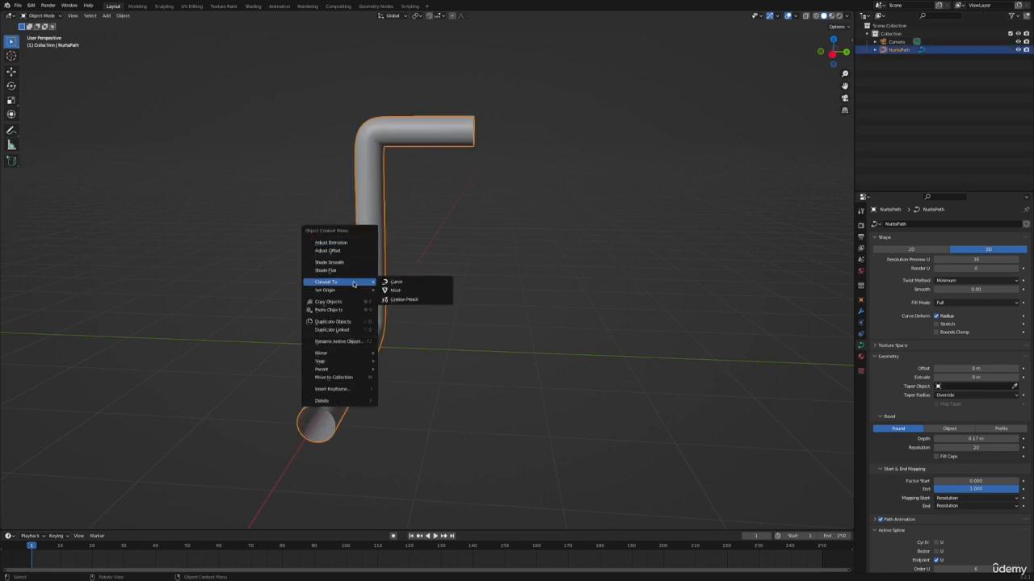
left_click(418, 294)
middle_click_drag(417, 295, 447, 286)
key("Tab")
scroll(516, 286, "up", 3)
middle_click_drag(516, 287, 466, 288)
key("Tab")
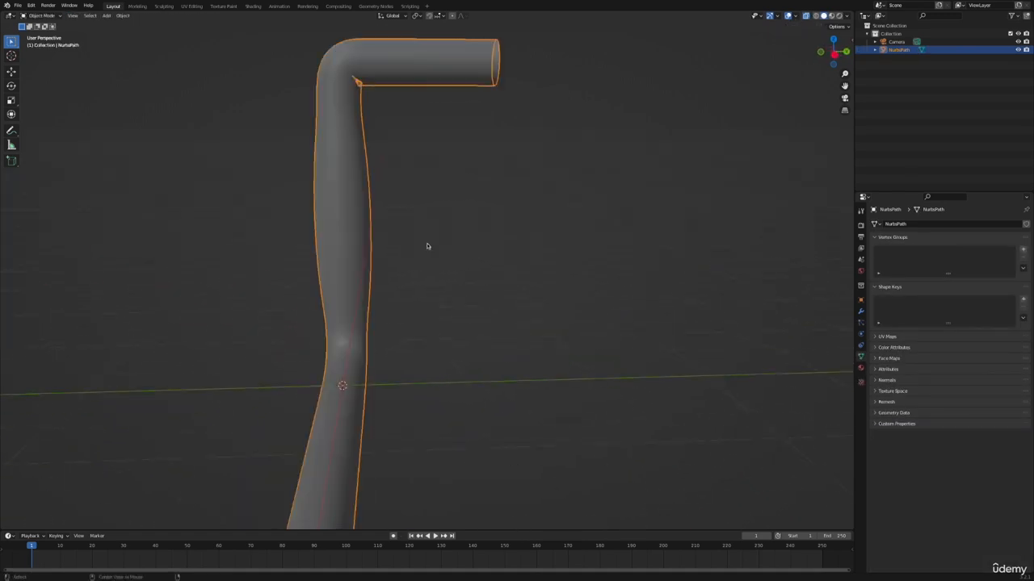
- Delete the converted pipe mesh from the scene
key("Delete")
key("shift+a")
mouse_move(401, 278)
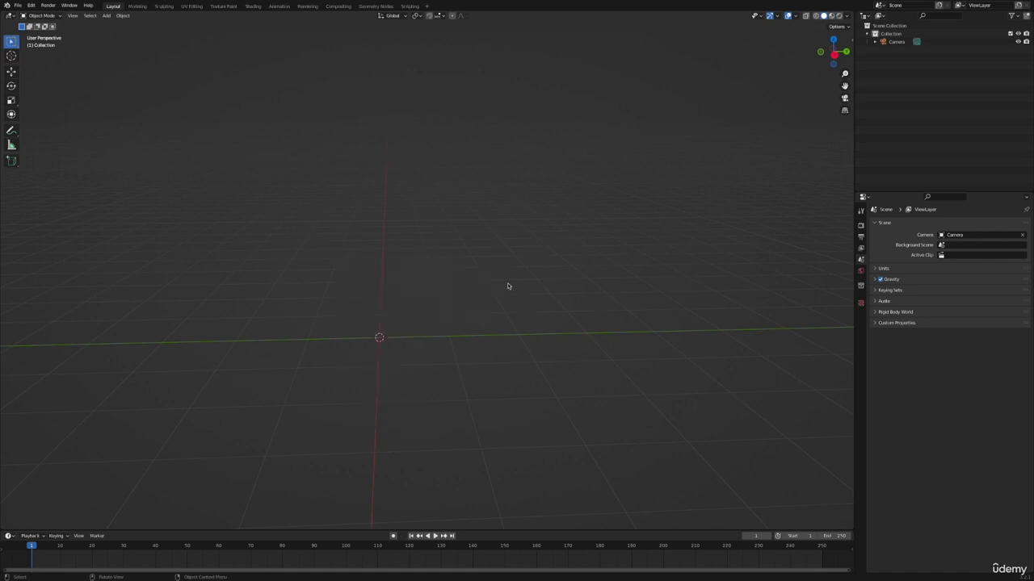
middle_click_drag(509, 286, 550, 306)
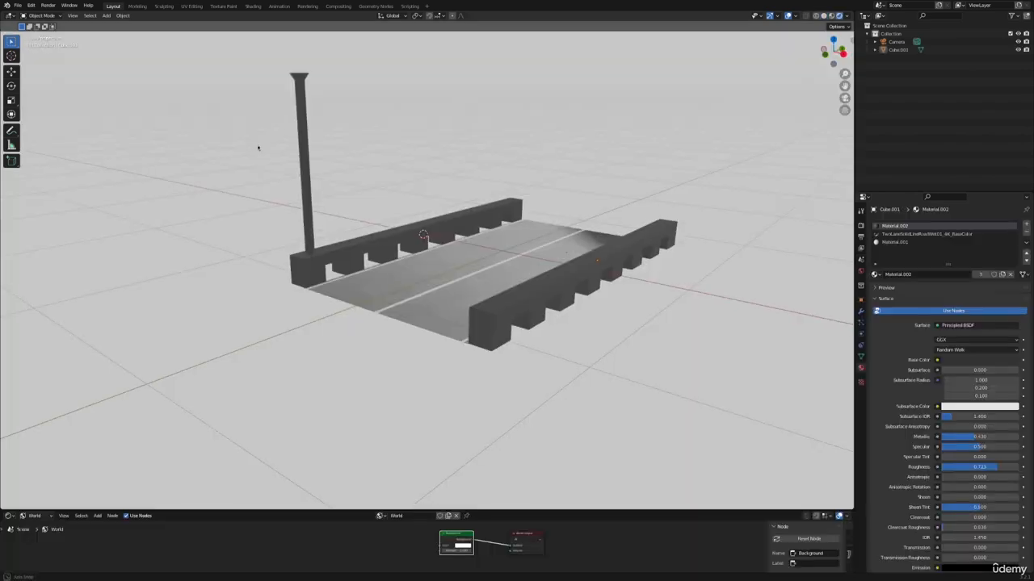
- Add an Array modifier to the road segment with a relative offset of 0 in X and 1 in Y
middle_click_drag(307, 186, 330, 162)
scroll(331, 163, "up", 3)
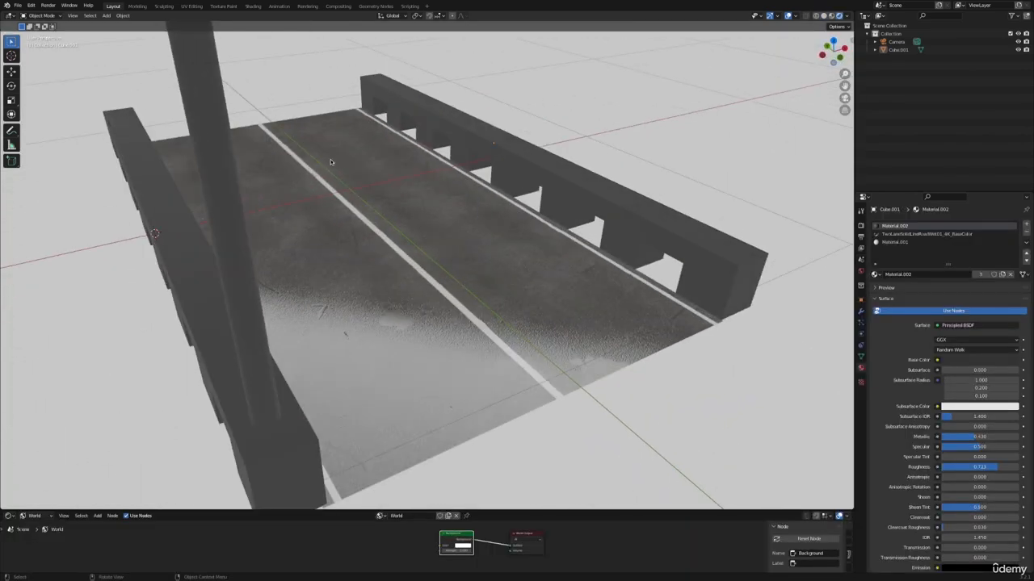
scroll(620, 262, "down", 3)
middle_click_drag(620, 261, 822, 313)
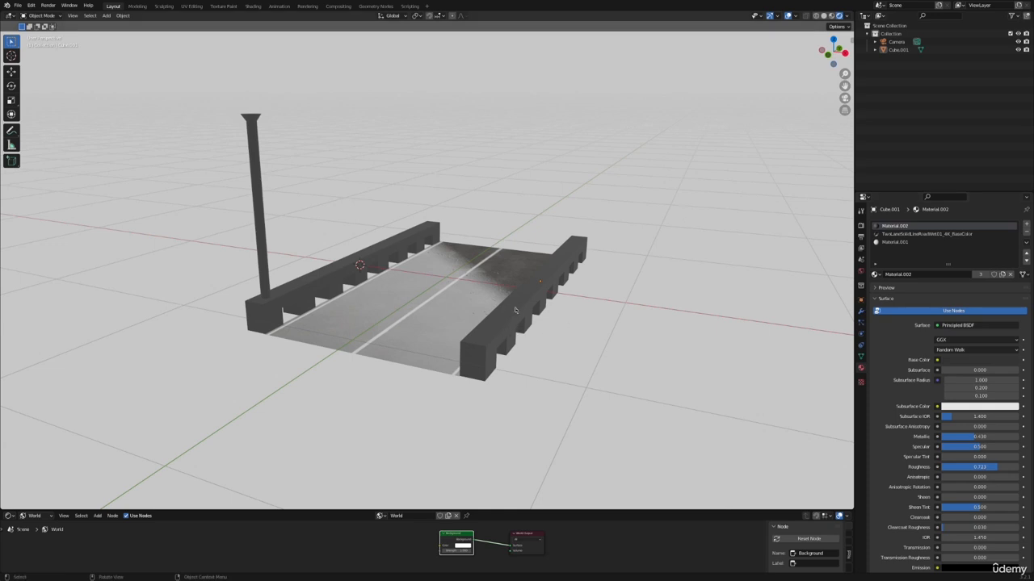
left_click(860, 311)
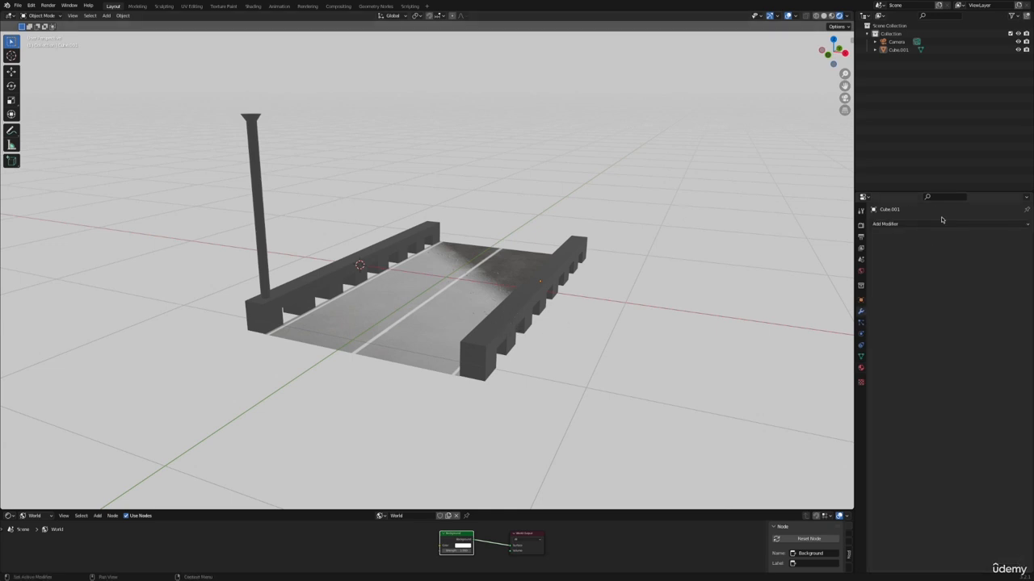
left_click(943, 224)
left_click(880, 246)
left_click(980, 284)
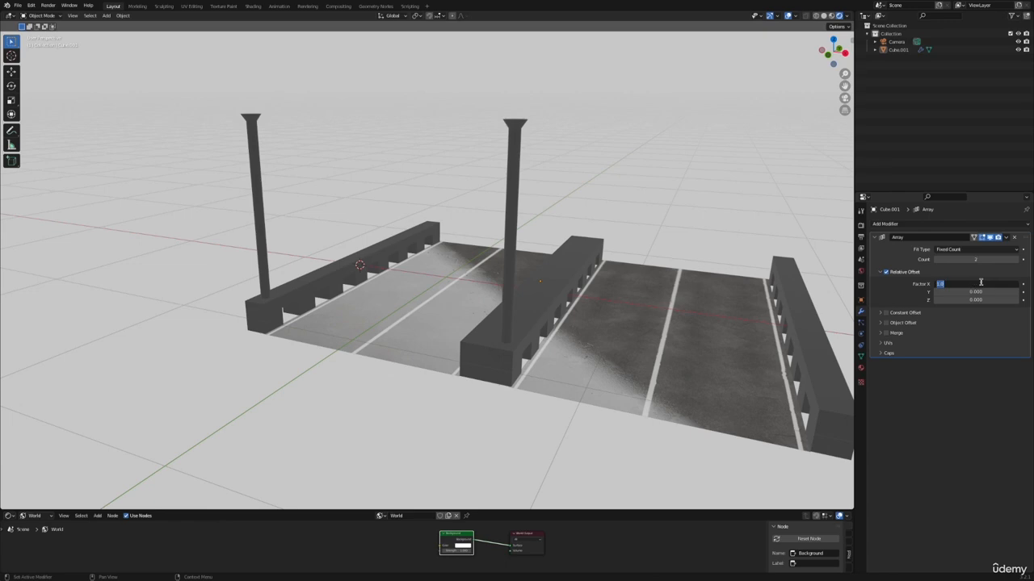
type("0")
key("Return")
left_click(976, 292)
type("1")
key("Return")
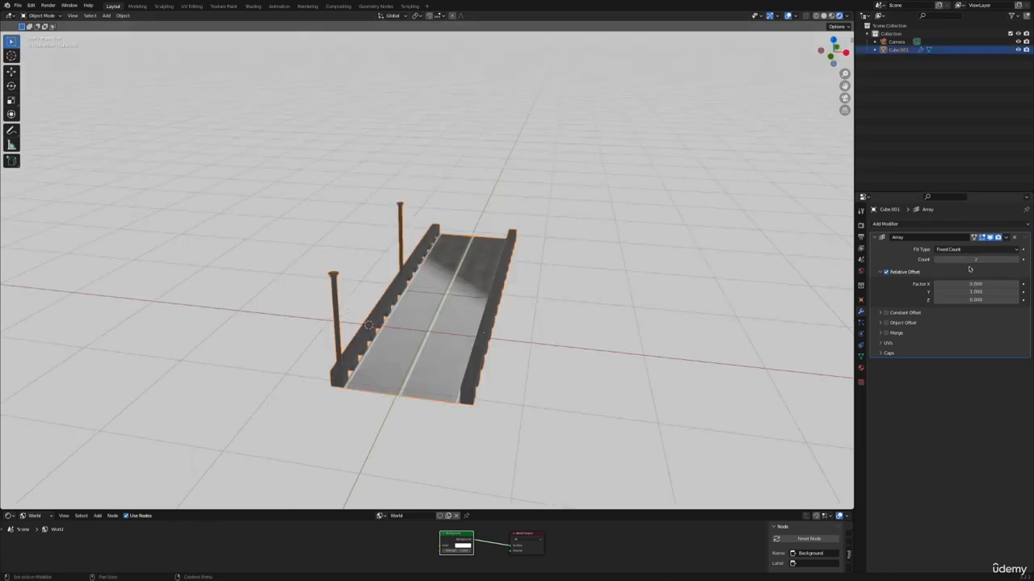
- Raise the road's Array count to 24 to repeat the segment into a long straight road
left_click_drag(969, 269, 1020, 259)
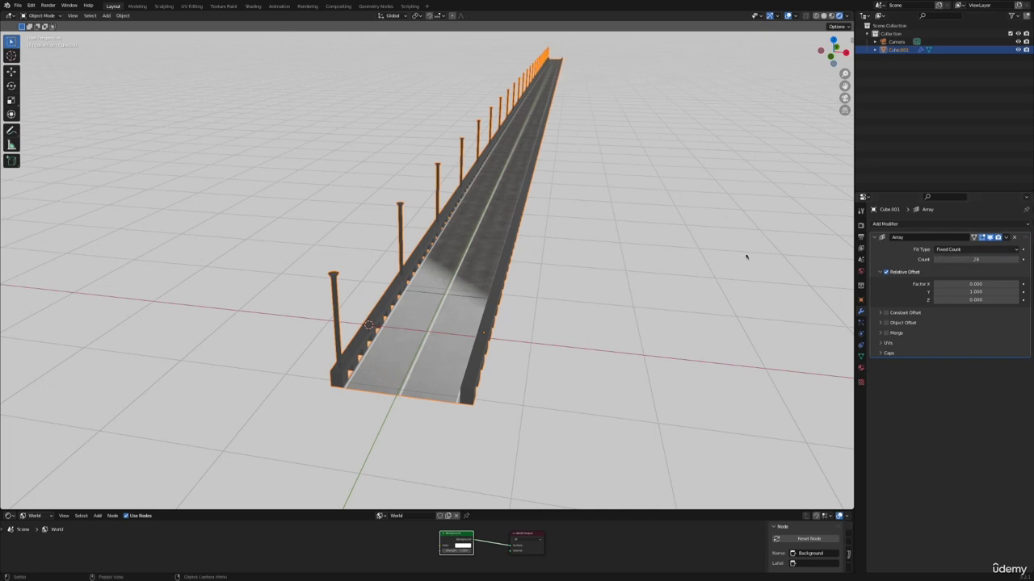
left_click(641, 245)
scroll(641, 244, "up", 4)
middle_click_drag(662, 233, 667, 213)
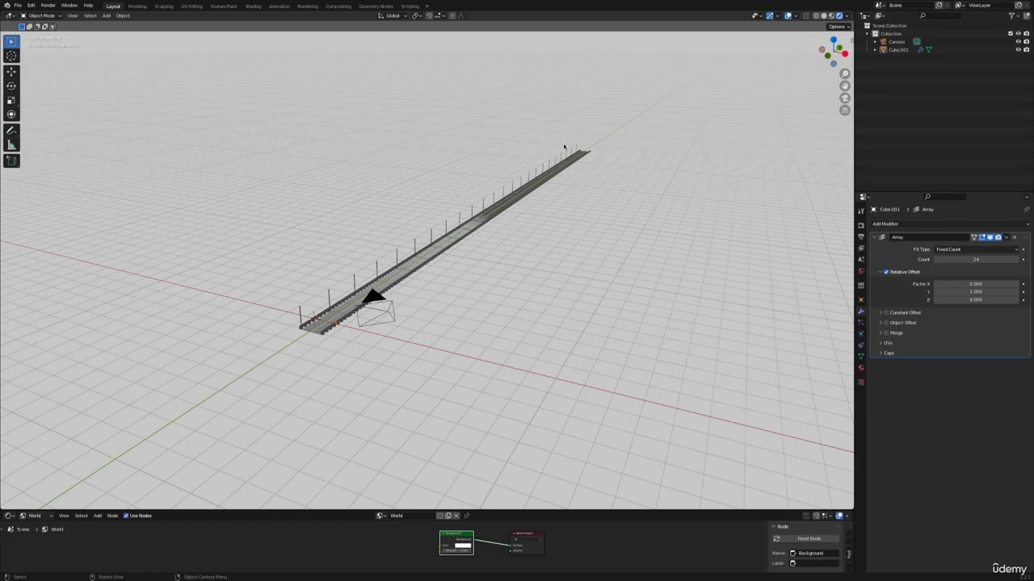
- Add a Path curve at the road's start, scale it up and move it along Y to follow the road
key("shift+a")
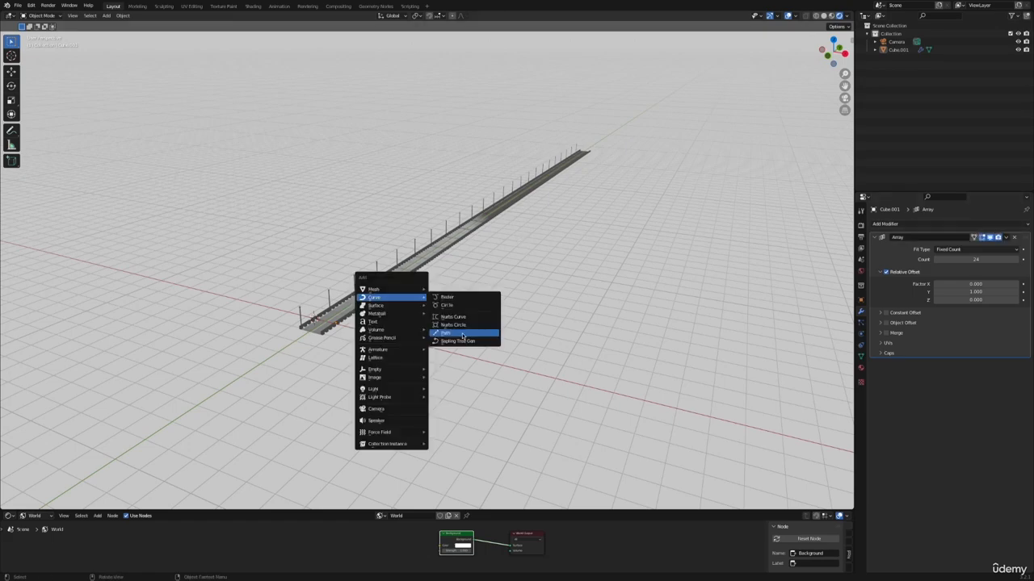
left_click(461, 331)
middle_click_drag(496, 181, 494, 249, "shift")
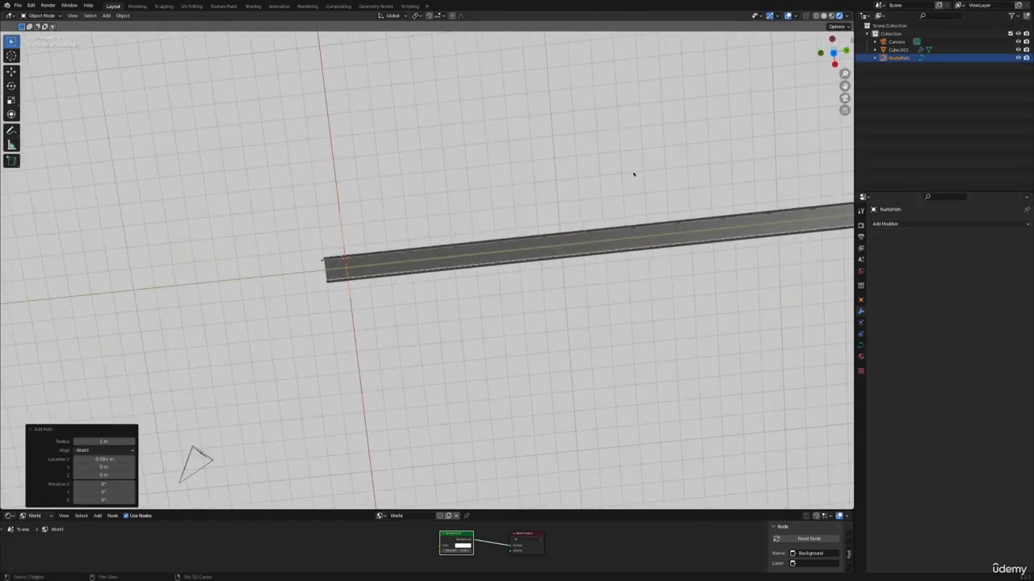
key("s")
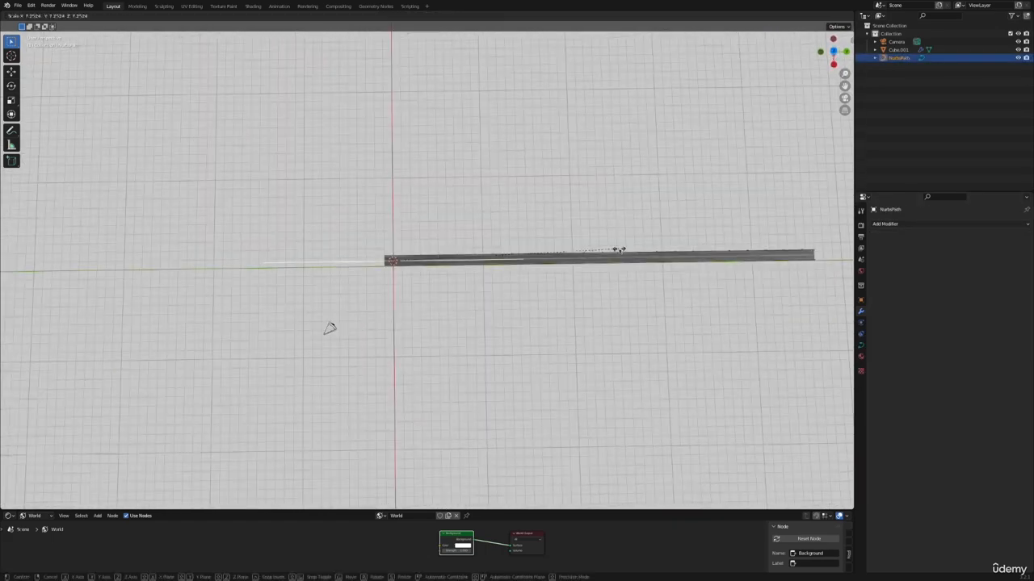
left_click(618, 249)
key("g")
key("y")
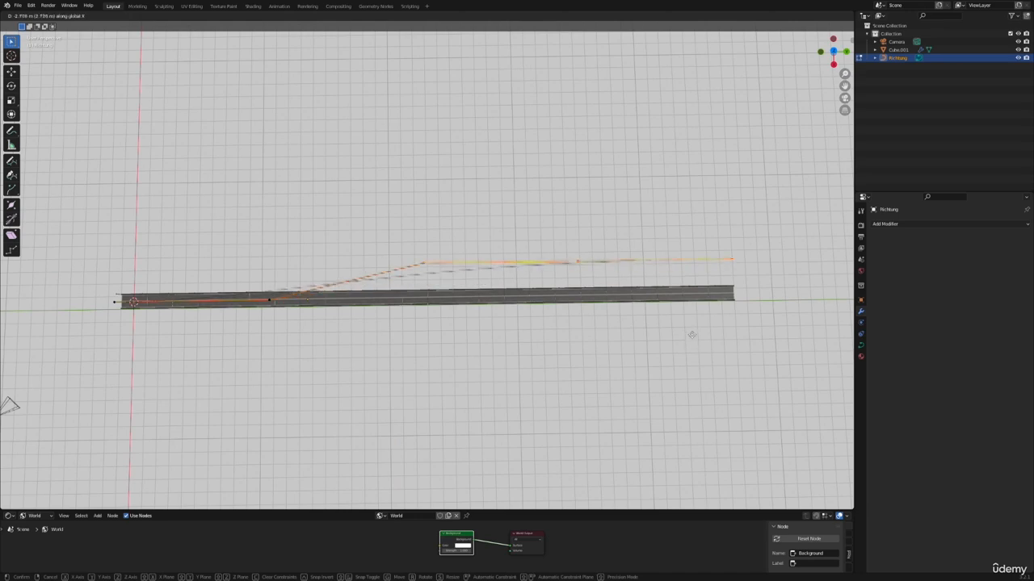
- Shape the path into winding bends by moving its control points sideways in Edit Mode
left_click(696, 286)
middle_click_drag(497, 328, 477, 282)
key("Tab")
middle_click_drag(380, 283, 420, 258)
scroll(434, 256, "down", 3)
scroll(442, 296, "up", 3)
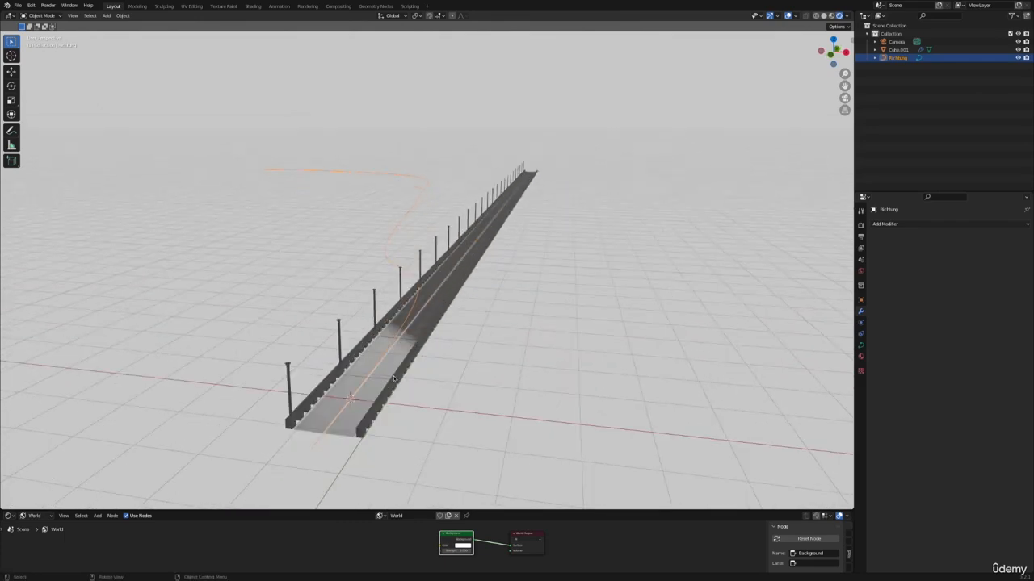
- Add a Curve modifier to the road and pick the Richtung path as its Curve Object
left_click(385, 382)
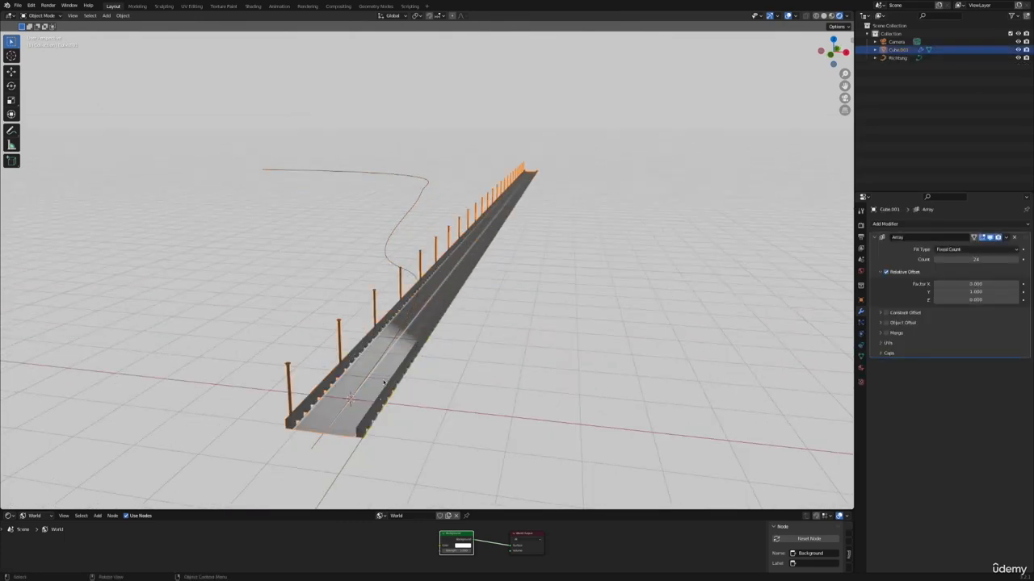
left_click(904, 225)
left_click(929, 265)
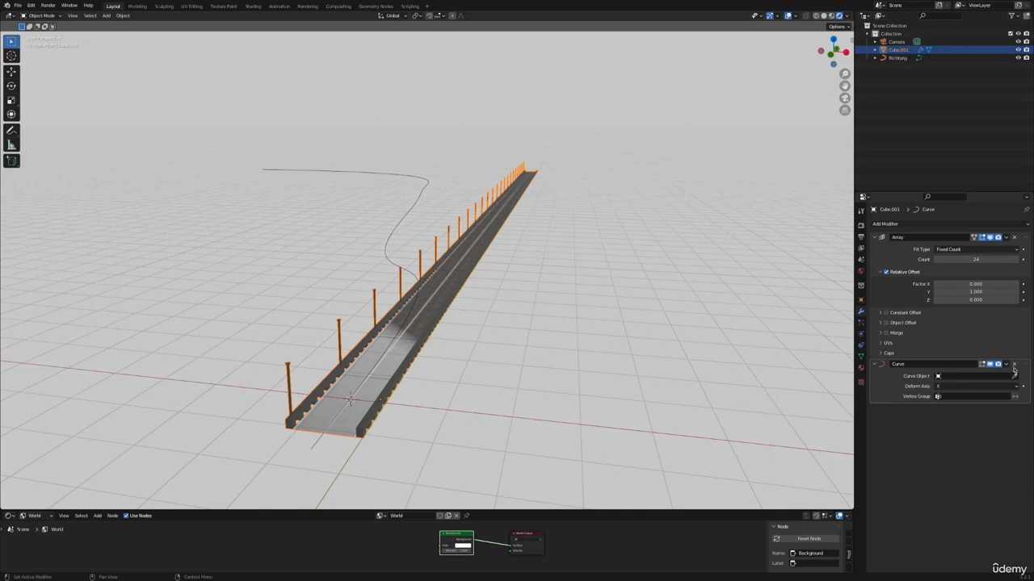
left_click(1015, 376)
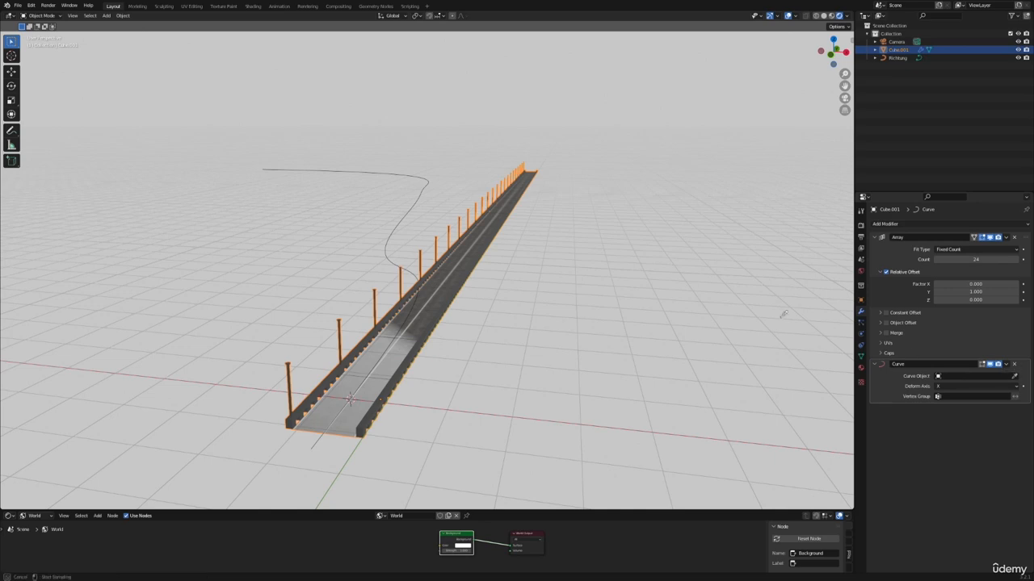
left_click(422, 188)
middle_click_drag(421, 196, 485, 300)
scroll(488, 286, "up", 6)
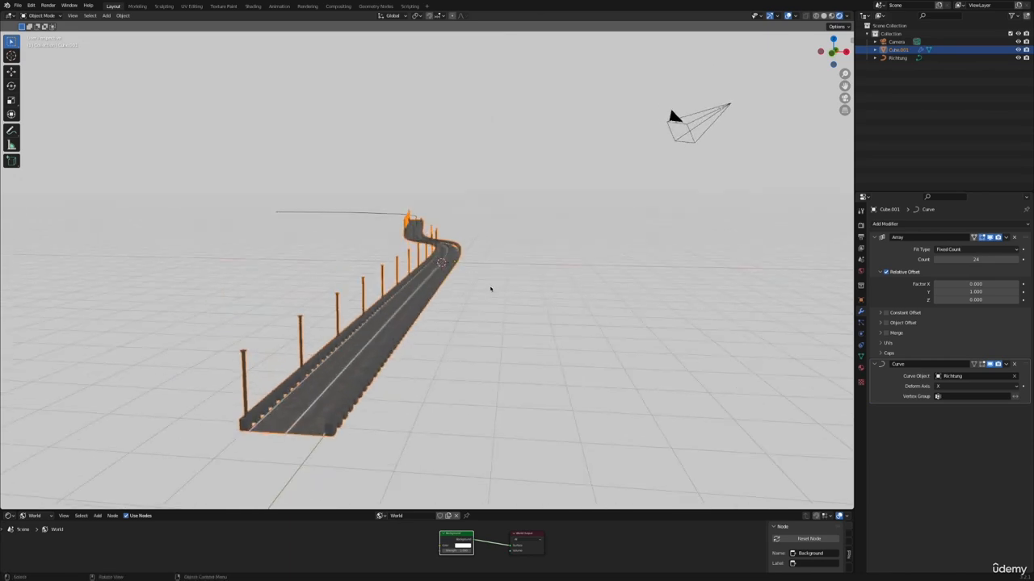
- Extend the curved road along the path by setting its Array count to 38
scroll(490, 288, "down", 8)
middle_click_drag(490, 288, 416, 318)
scroll(840, 270, "down", 2)
left_click_drag(961, 260, 929, 260)
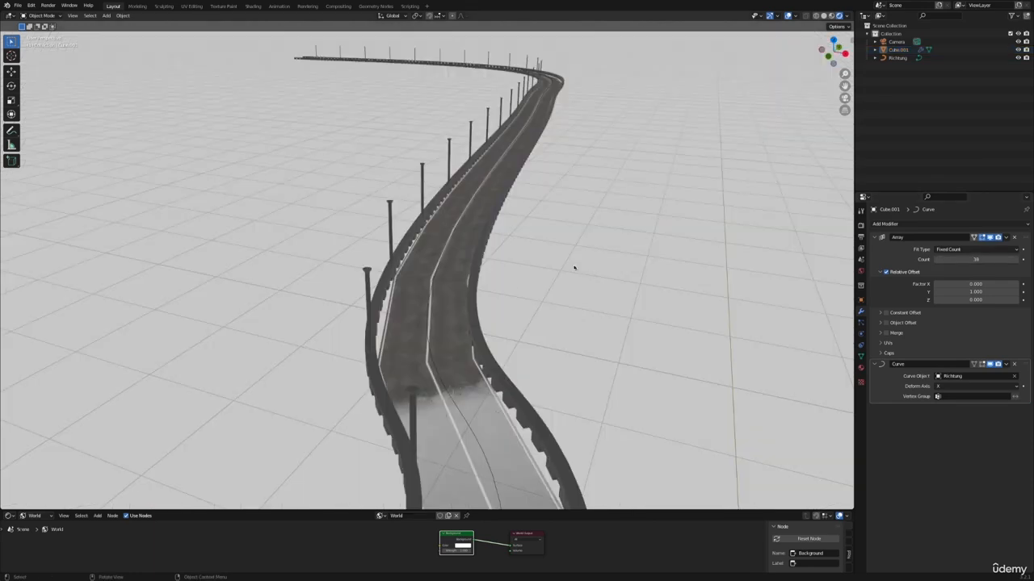
- Examine the road surface and railings up close for angular, low-resolution bends along the curve
scroll(574, 267, "up", 3)
scroll(484, 298, "up", 3)
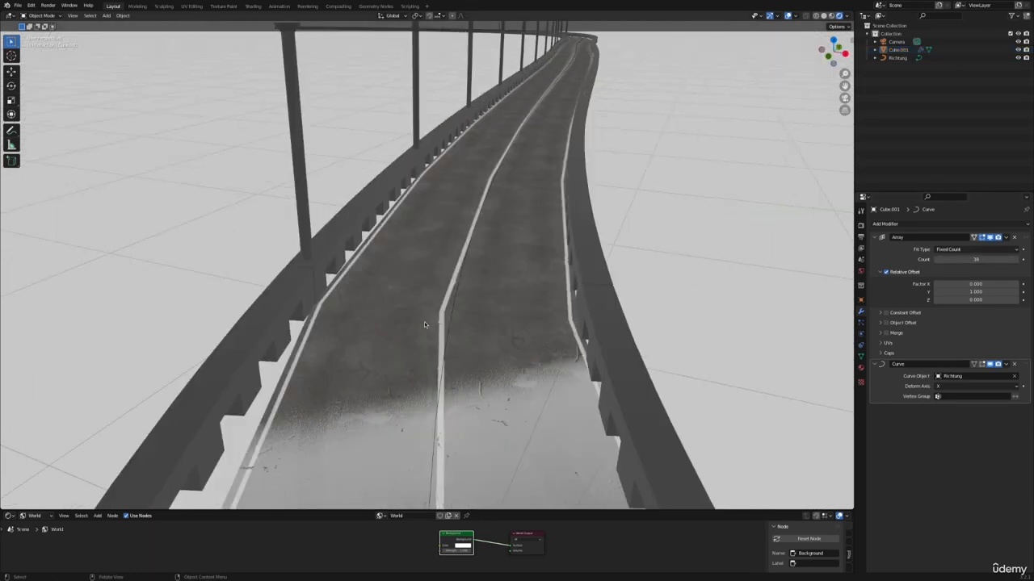
scroll(366, 306, "down", 6)
left_click(428, 361)
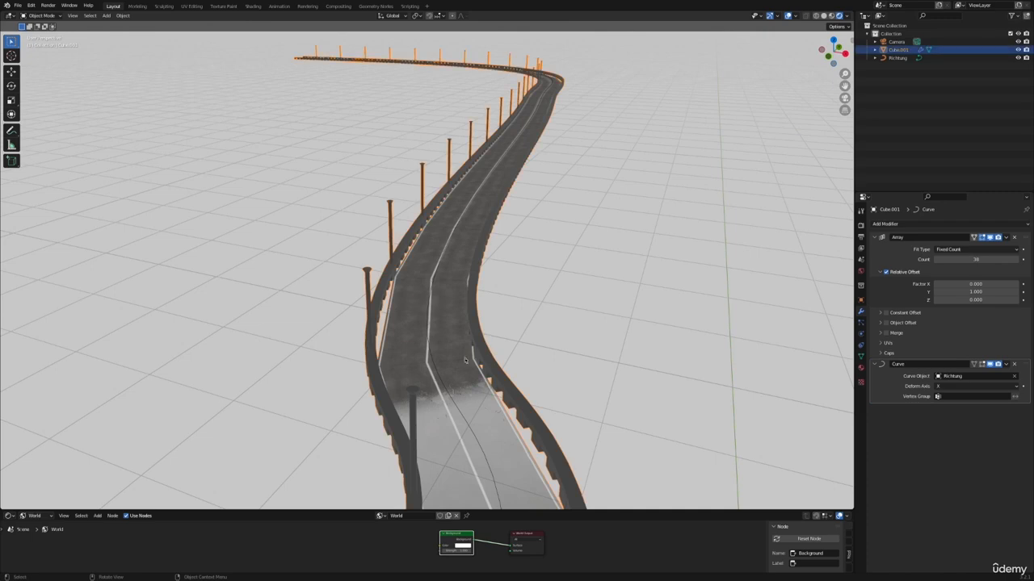
scroll(428, 361, "up", 3)
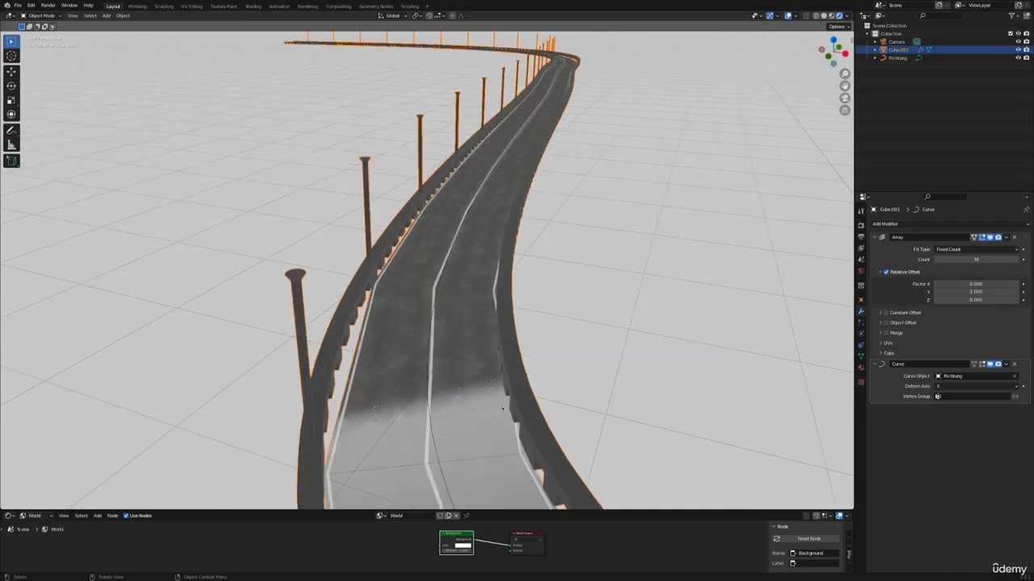
scroll(512, 420, "down", 2)
scroll(570, 283, "up", 6)
scroll(571, 284, "down", 8)
middle_click_drag(541, 346, 574, 386, "shift")
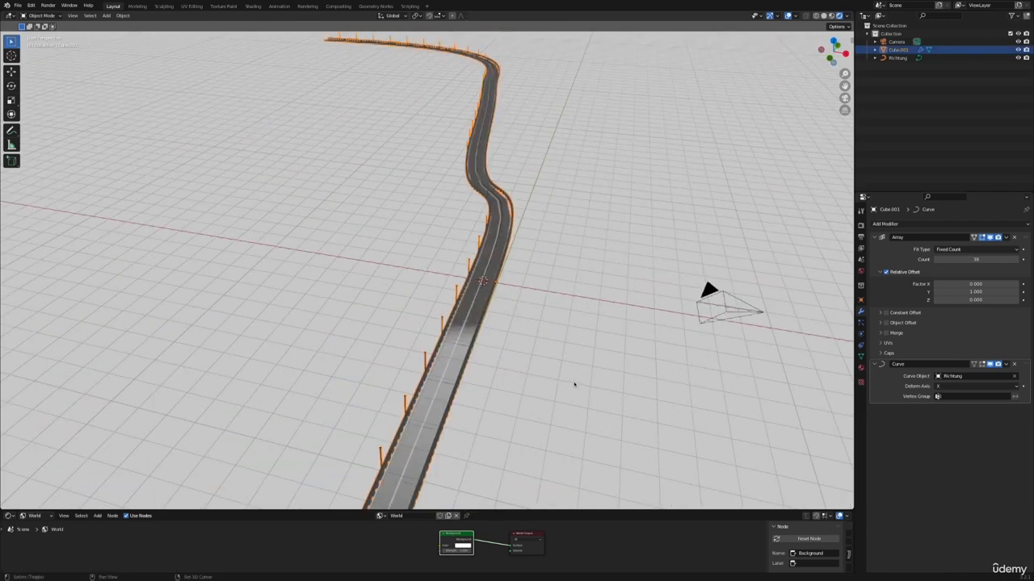
scroll(609, 288, "up", 5)
- Add several evenly spaced loop cuts across the first segment's road surface so it bends more smoothly
key("Tab")
key("Tab")
key("Tab")
key("KP_Decimal")
middle_click_drag(526, 361, 503, 299)
scroll(391, 305, "up", 4)
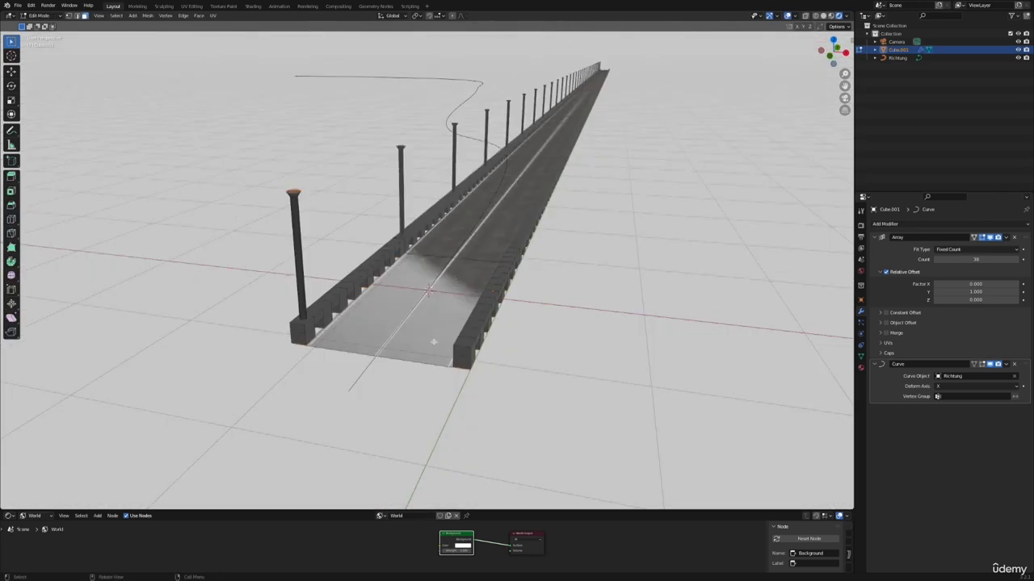
left_click(443, 304)
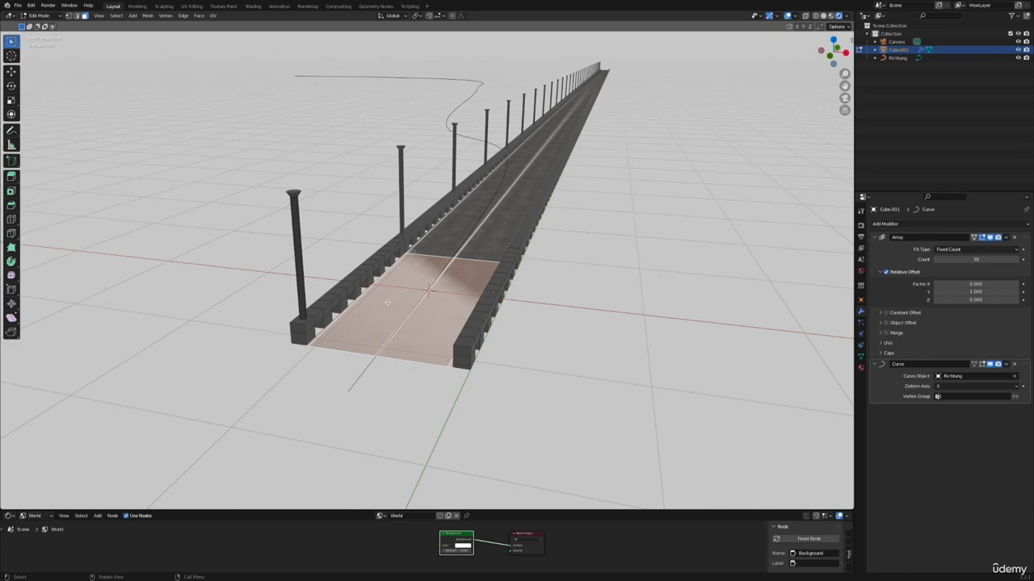
key("ctrl+r")
left_click(373, 298)
right_click(372, 295)
left_click_drag(88, 438, 134, 438)
key("Tab")
middle_click_drag(593, 177, 589, 213)
left_click(589, 213)
mouse_move(566, 275)
middle_mouse_down()
mouse_move(545, 304)
mouse_move(549, 284)
middle_mouse_up()
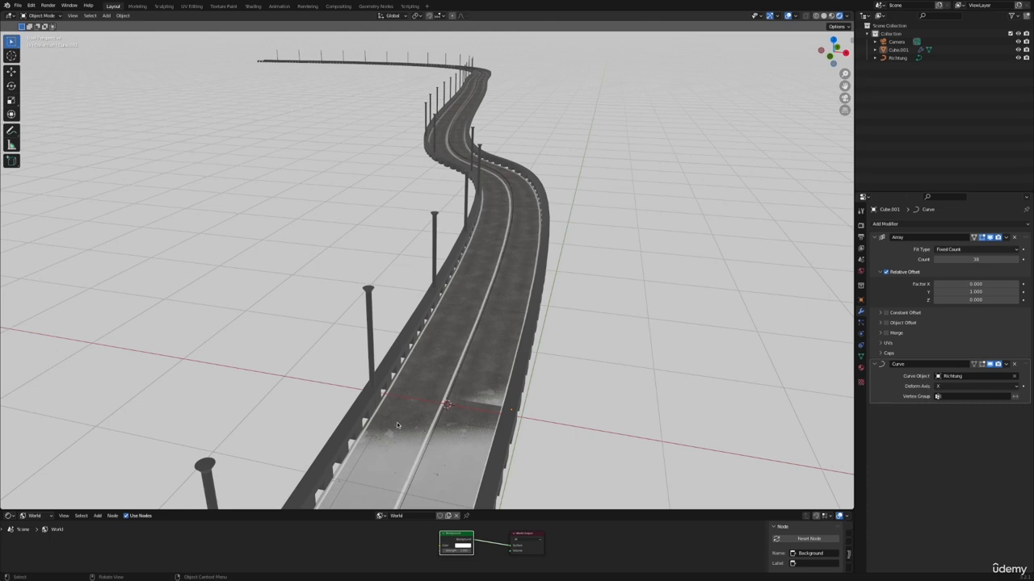
- Try a Subdivision modifier set to Simple and placed above the Curve modifier, and remove it again
left_click(892, 225)
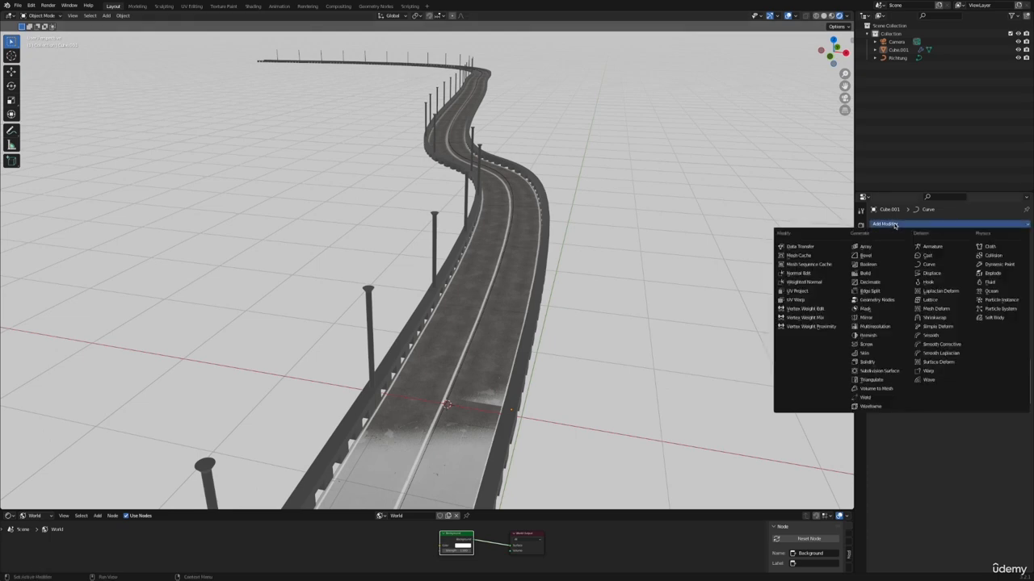
left_click(872, 372)
left_click(987, 421)
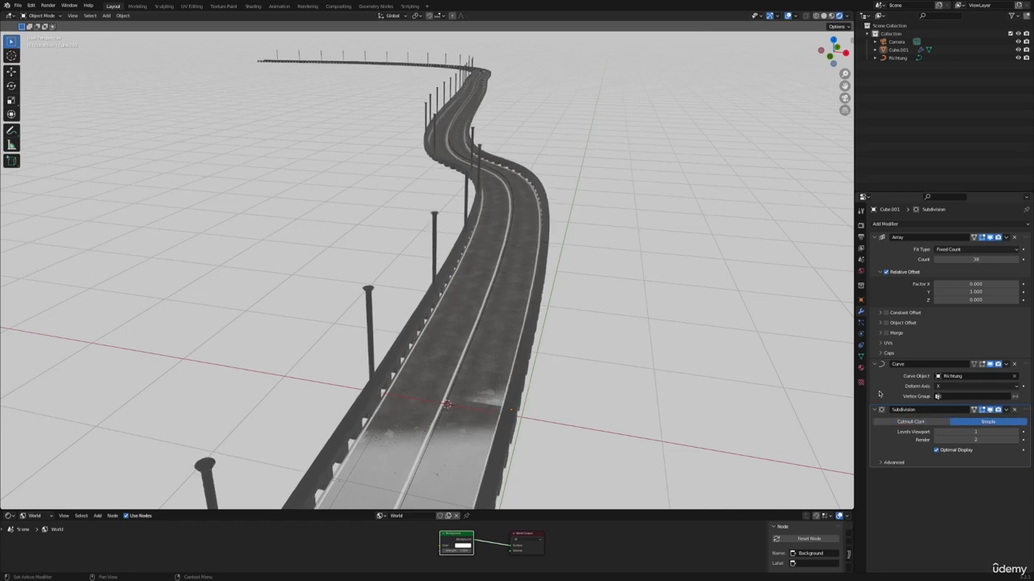
left_click_drag(1026, 411, 1025, 365)
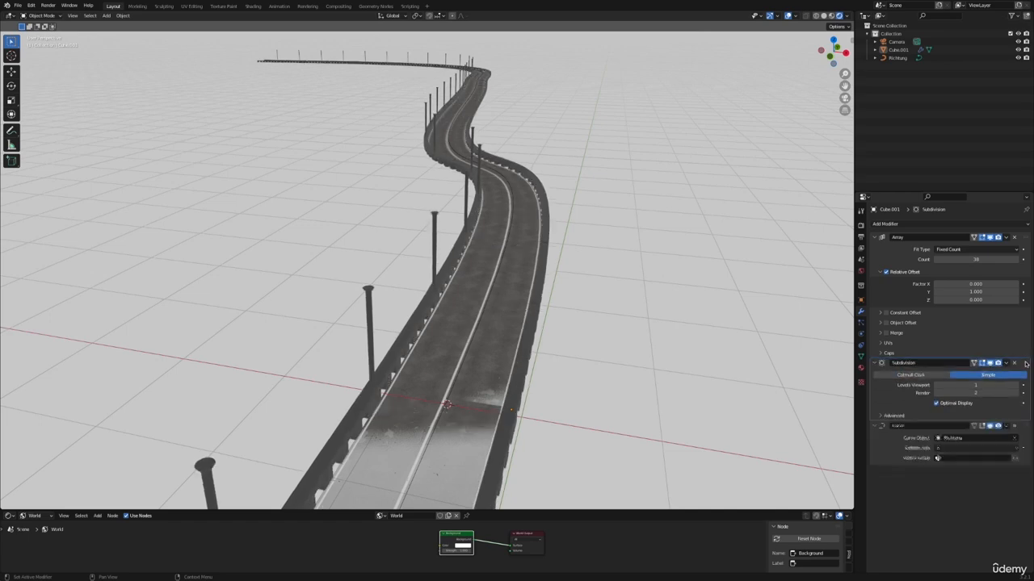
left_click(1014, 364)
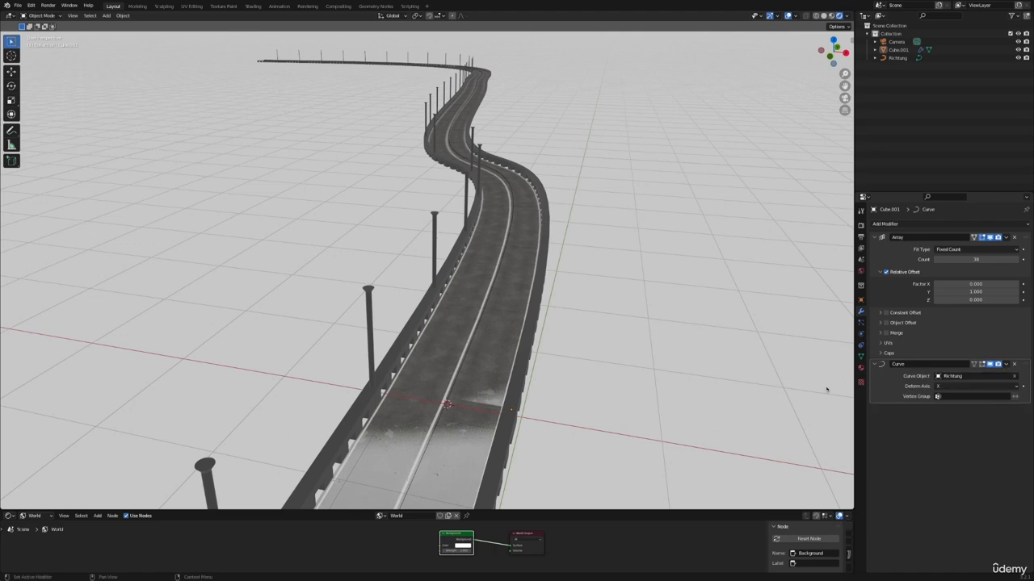
scroll(576, 283, "down", 3)
scroll(577, 283, "down", 3)
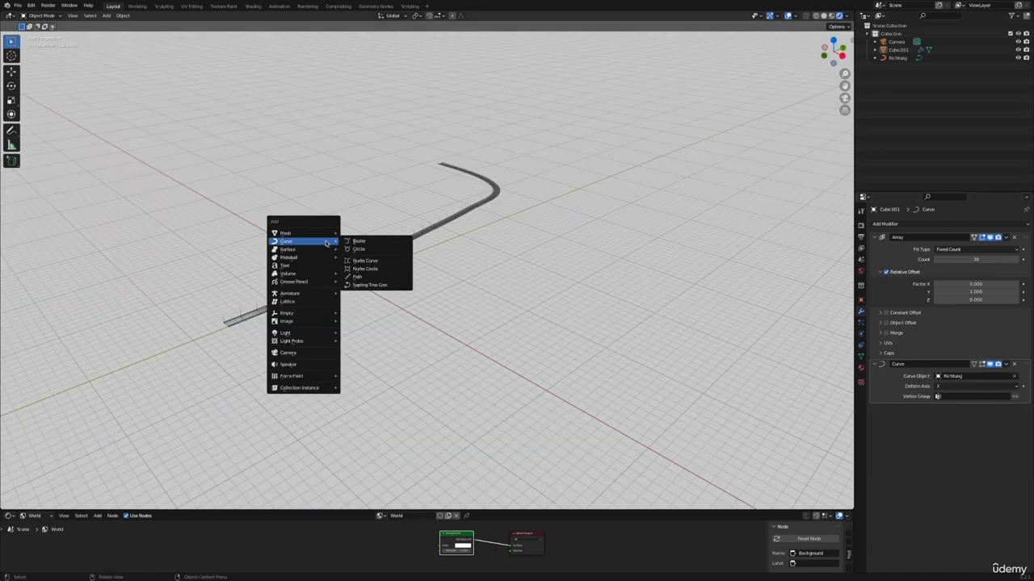
- Add a new Path curve at the 3D cursor as a second guide beside the existing road path
left_click(357, 277)
middle_click_drag(411, 272, 437, 265)
scroll(455, 226, "up", 4)
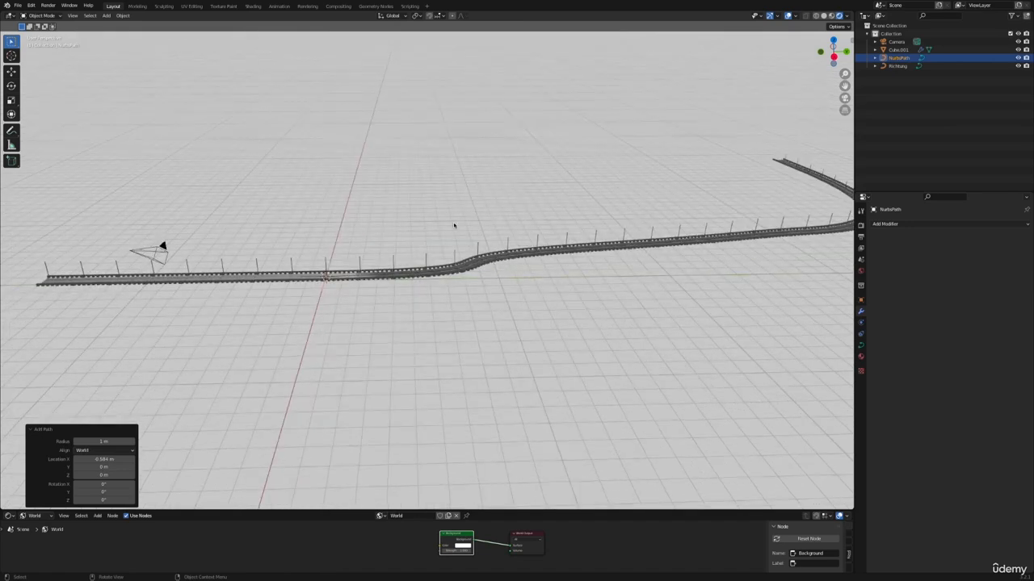
scroll(455, 227, "down", 3)
key("Tab")
key("Tab")
middle_click_drag(455, 227, 485, 234)
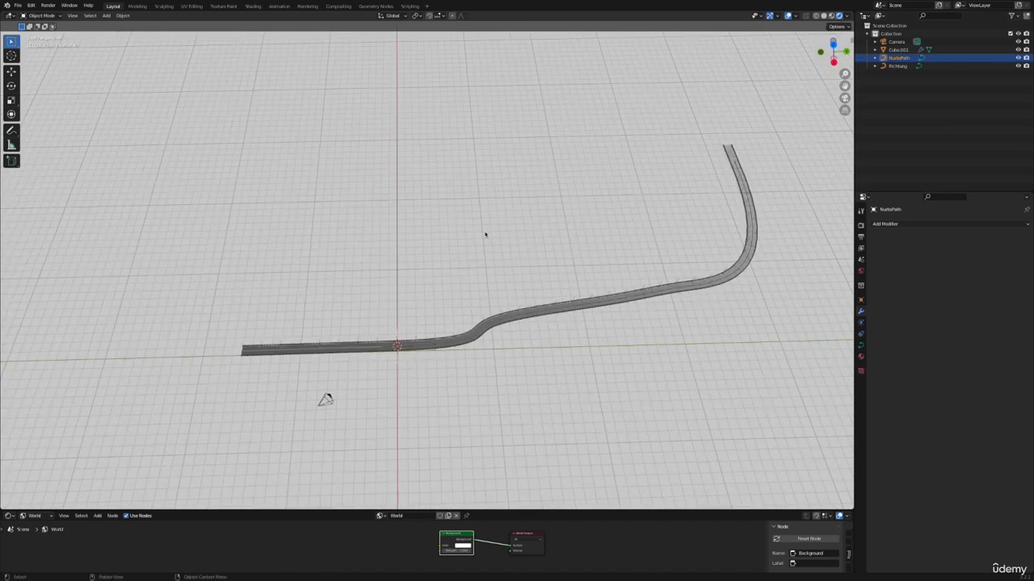
- Rotate the new path 90° about the Z axis and scale it up so it runs lengthwise along the road
type("rz90")
key("Return")
key("s")
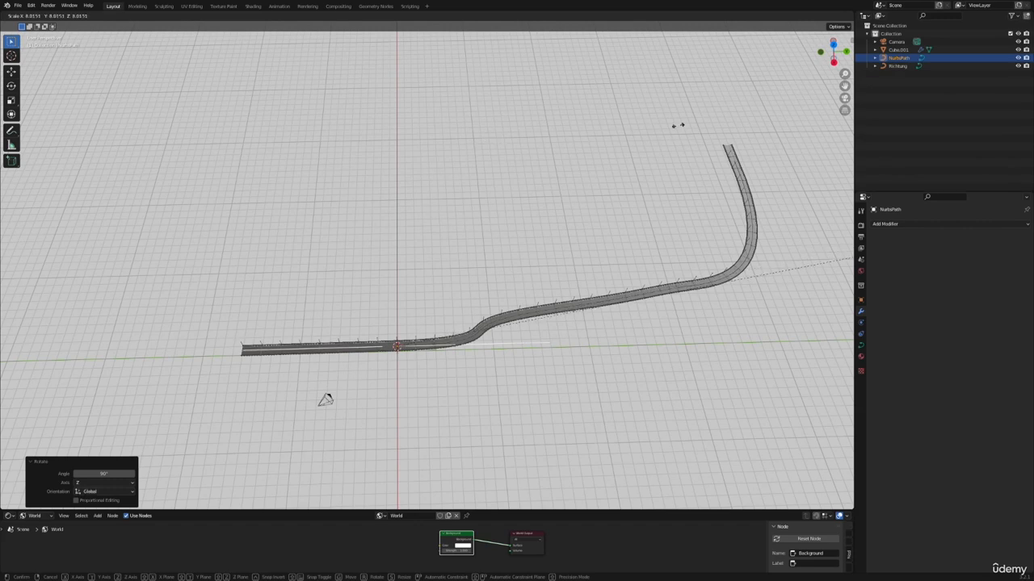
left_click(672, 130)
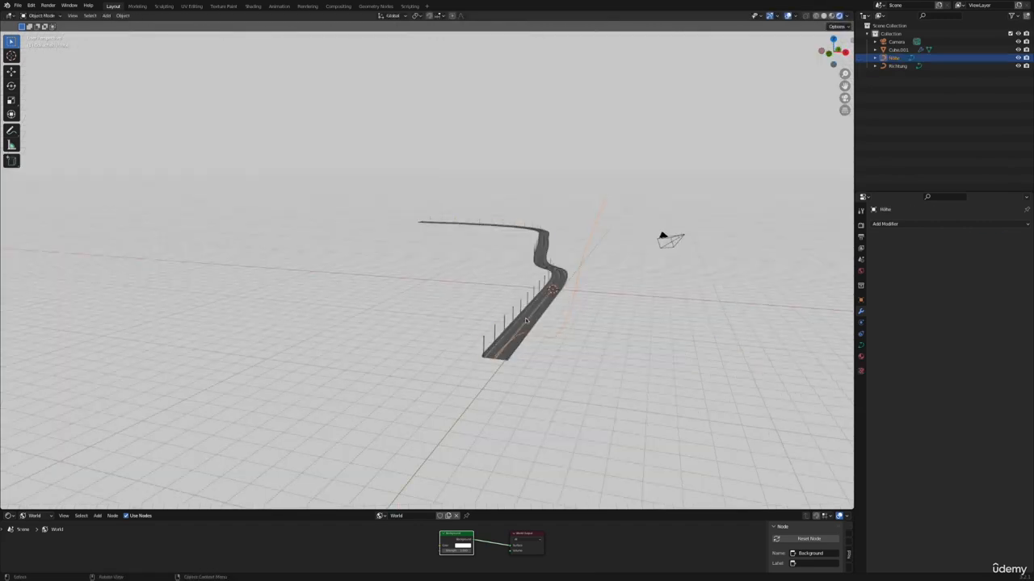
- Duplicate the Curve modifier on the arrayed road object
left_click(897, 49)
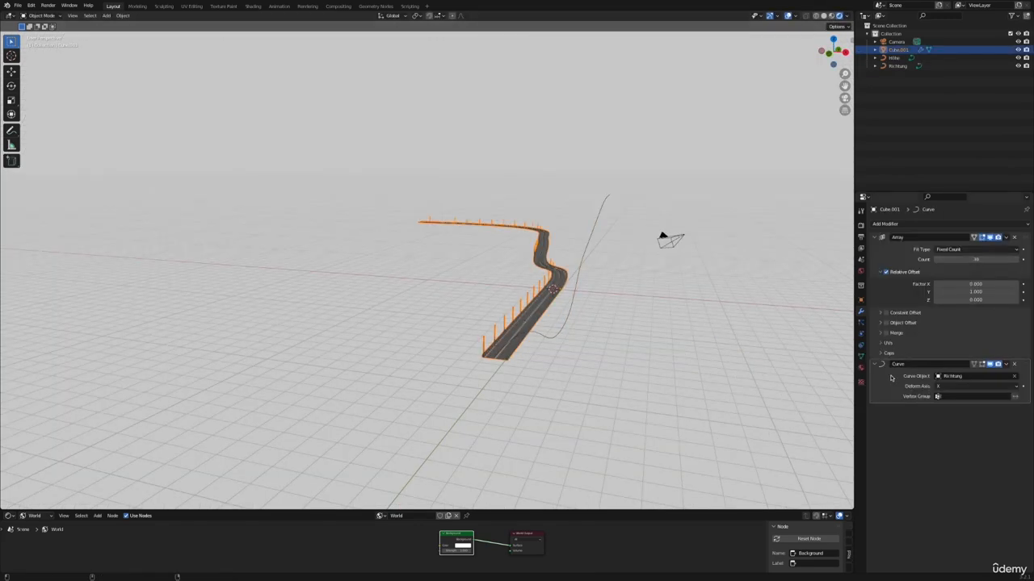
key("shift+d")
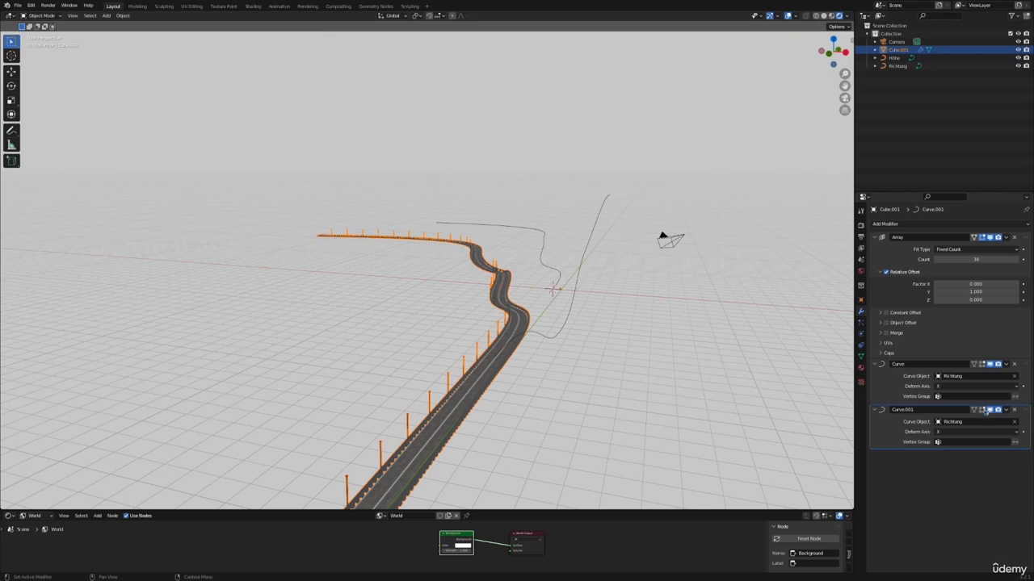
scroll(623, 299, "up", 4)
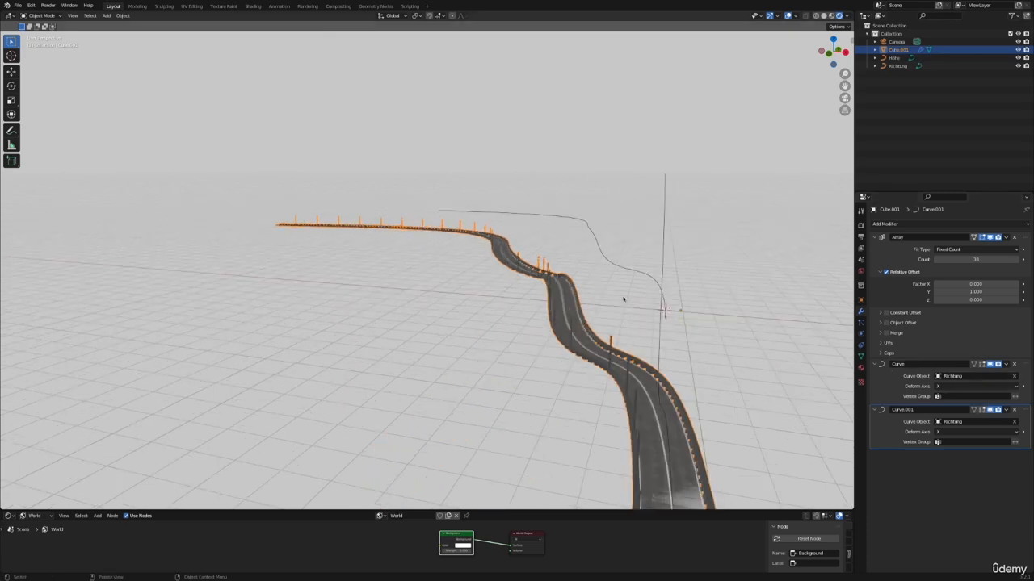
- Set the road's duplicated Curve modifier to use the Höhe curve as its curve object
left_click(650, 276)
left_click(689, 317)
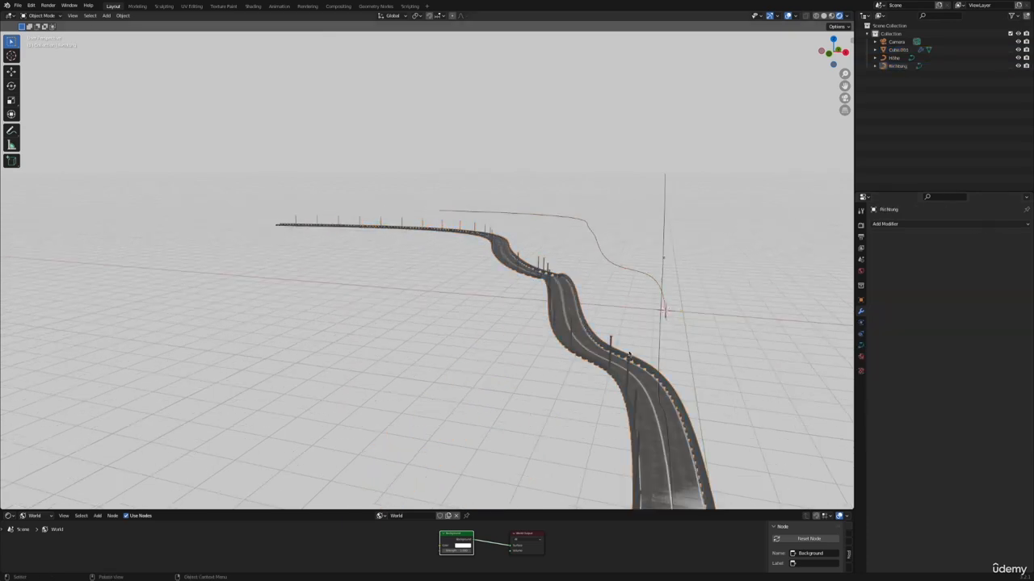
left_click(611, 364)
middle_click_drag(692, 319, 670, 335)
left_click(973, 421)
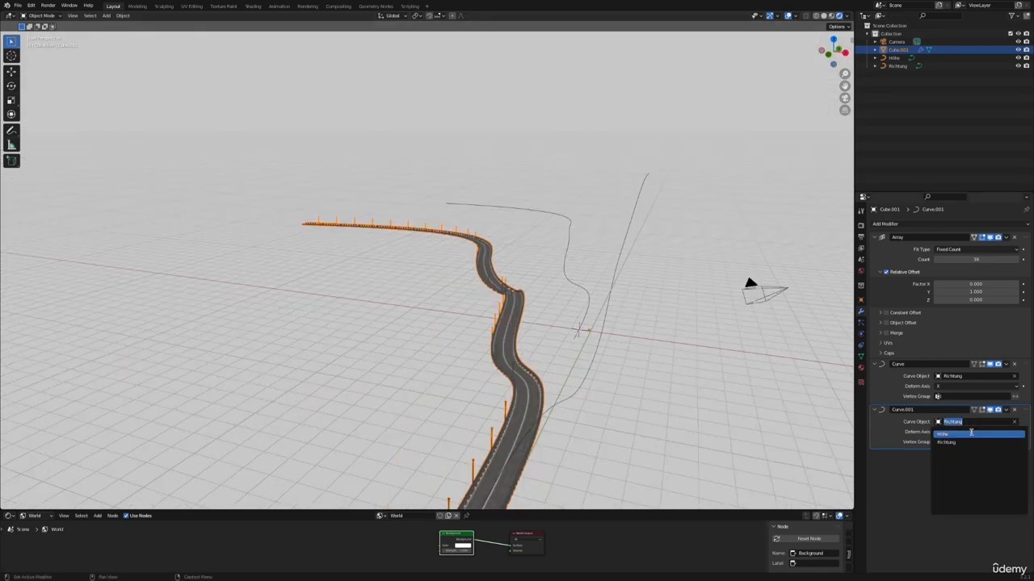
left_click(971, 434)
middle_click_drag(619, 393, 625, 344)
- Lower the middle control point of the Höhe curve along Z to deepen the road's dip, and inspect the deformed road
left_click(474, 327)
middle_click_drag(473, 323, 433, 316)
key("Tab")
left_click_drag(428, 313, 420, 300)
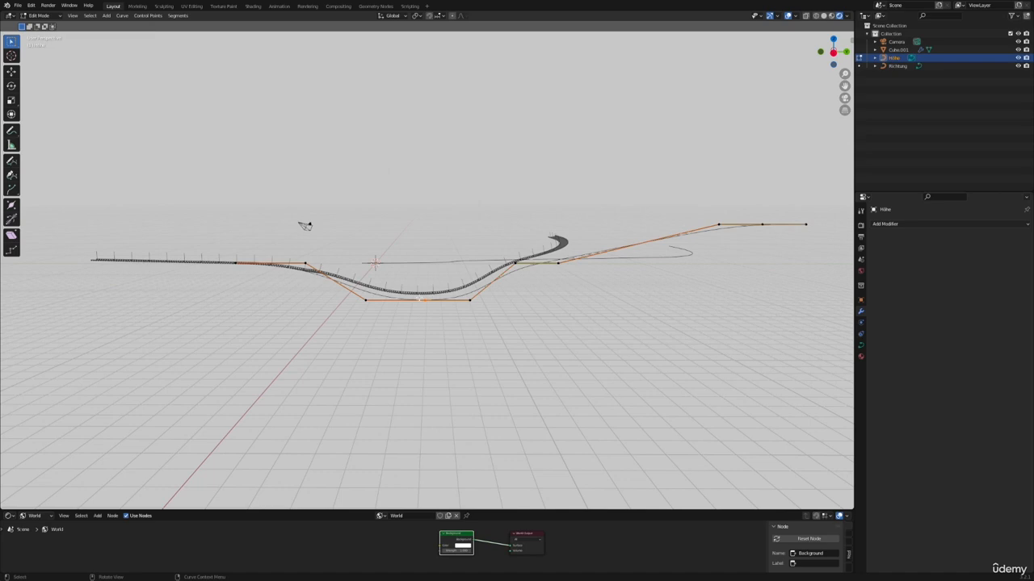
key("g")
key("z")
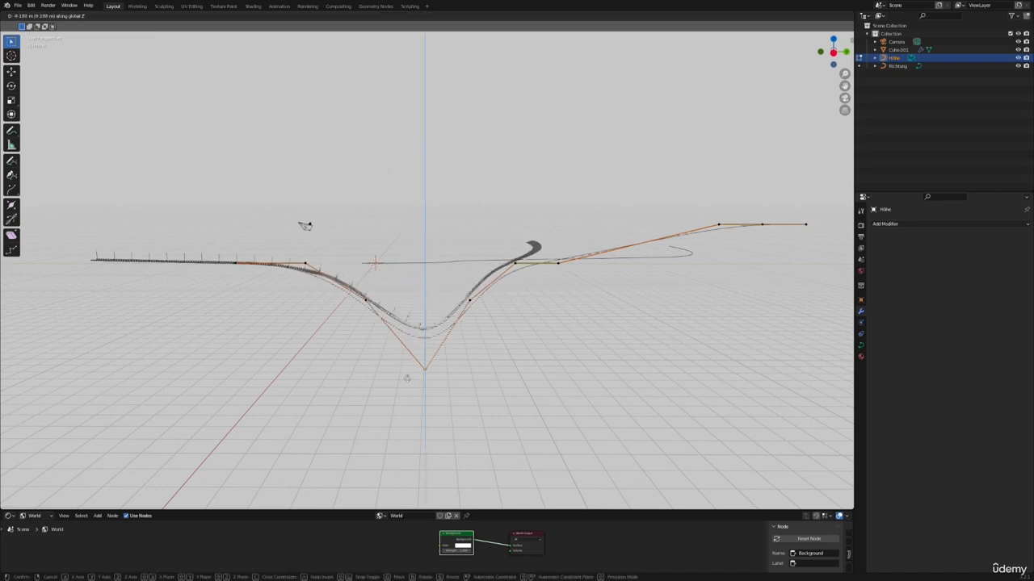
right_click(453, 194)
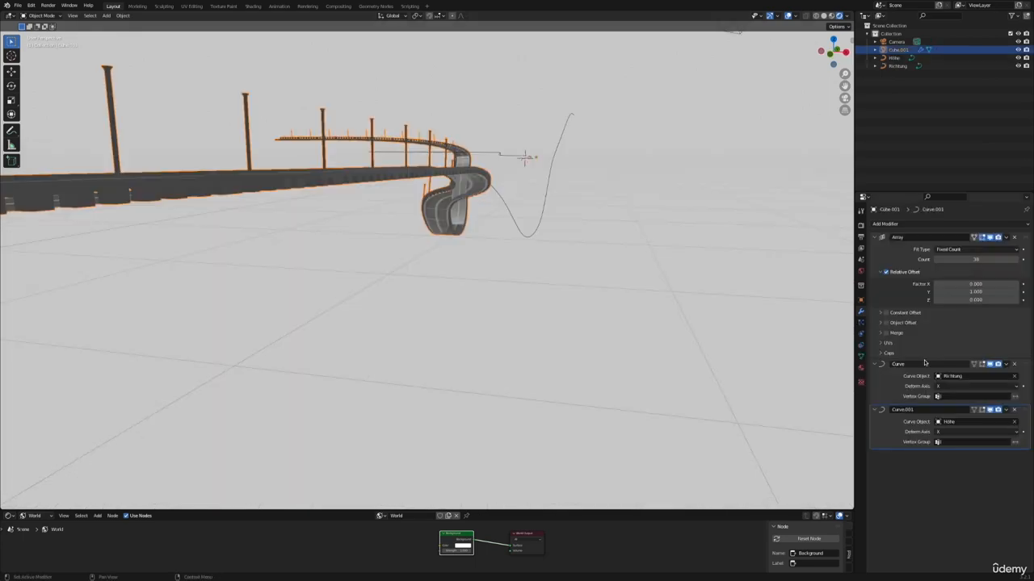
left_click(586, 279)
middle_click_drag(587, 280, 521, 253)
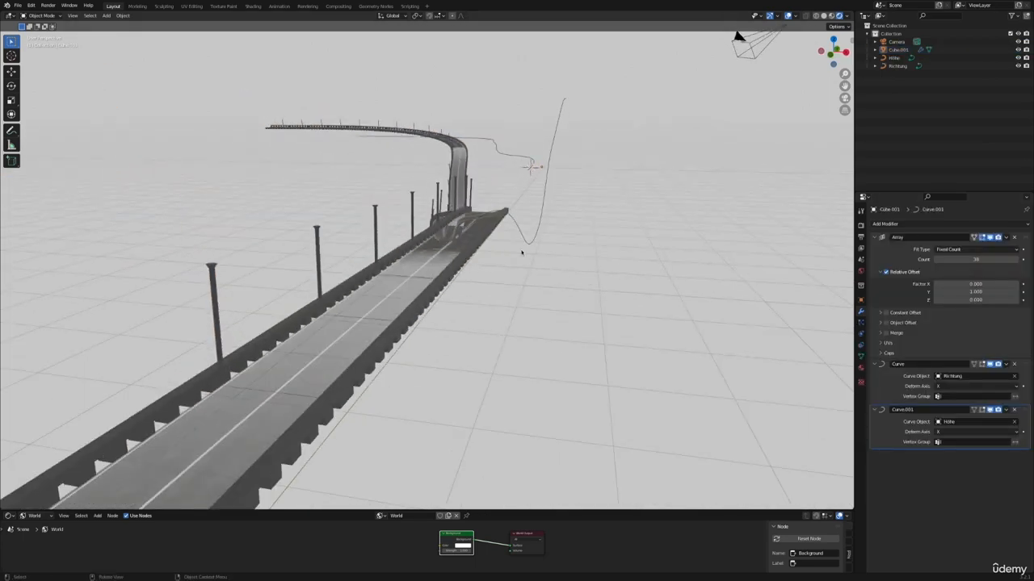